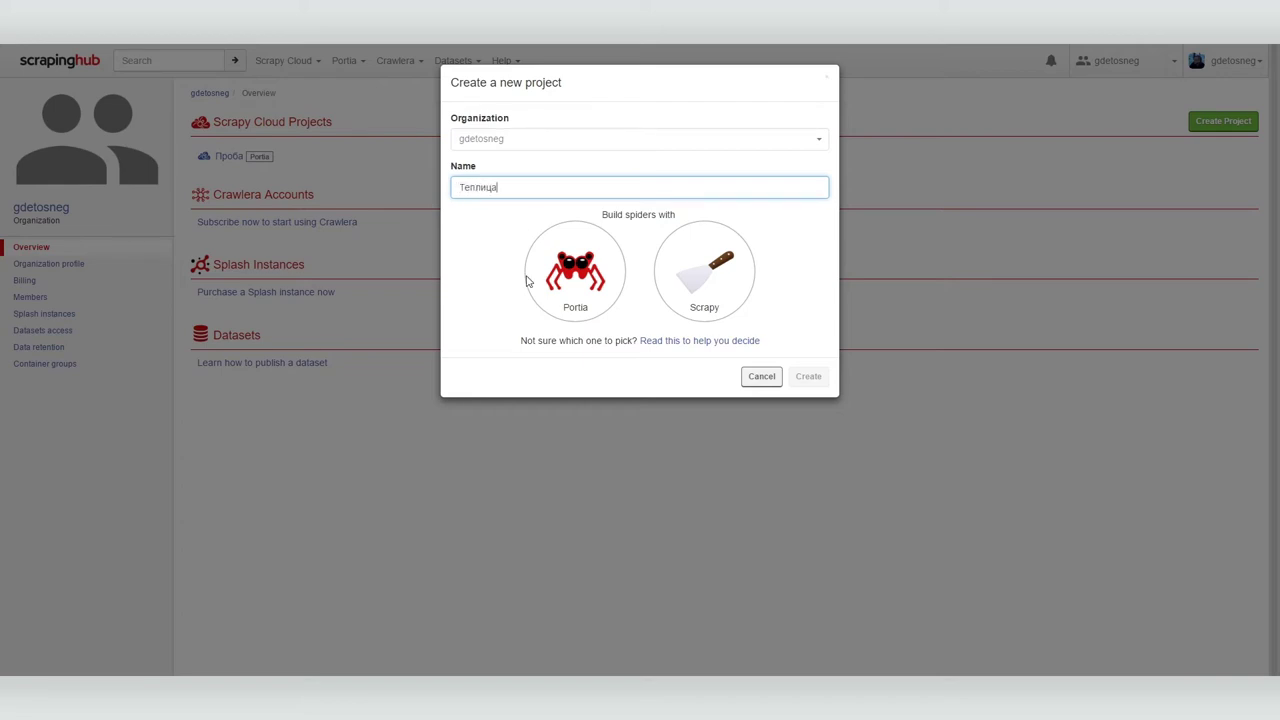
Step: Choose Portia for building the spiders and create the Теплица project
double_click(560, 288)
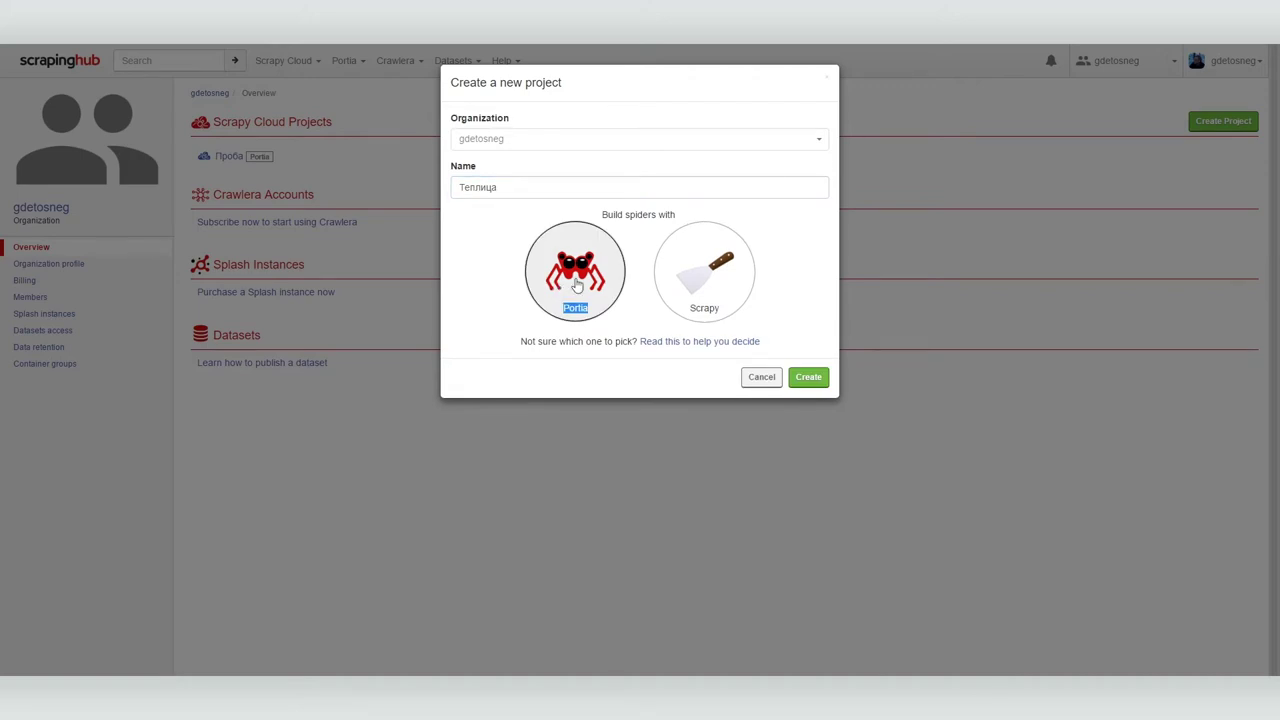
click(812, 380)
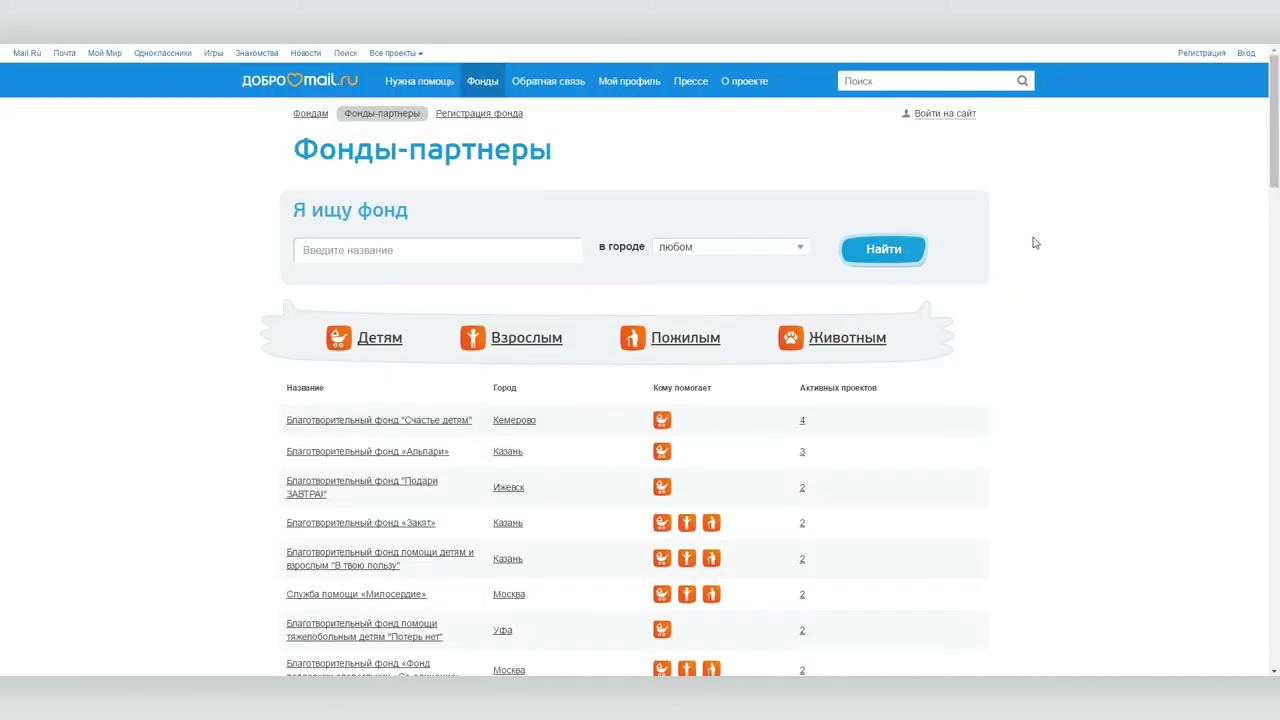
scroll(1033, 255, down, 15)
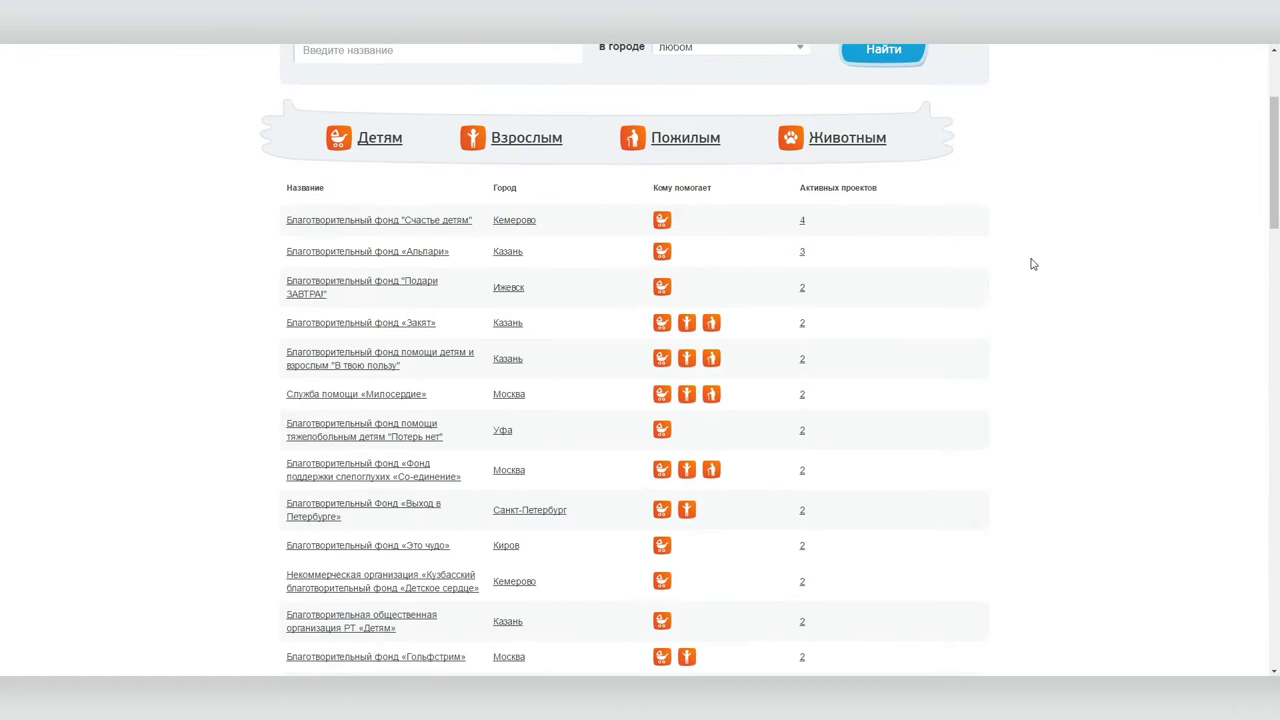
scroll(1032, 267, up, 15)
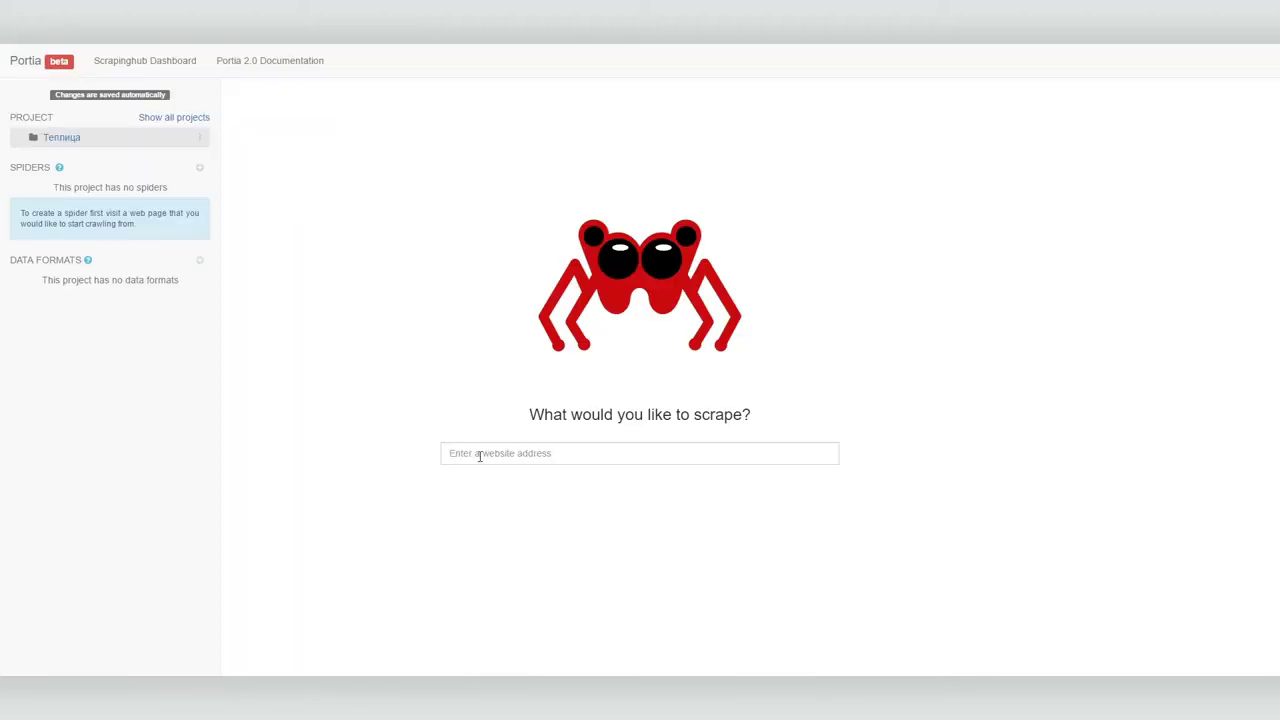
click(479, 456)
text(https://dobro.mail.ru/funds/search/)
drag(535, 453, 625, 456)
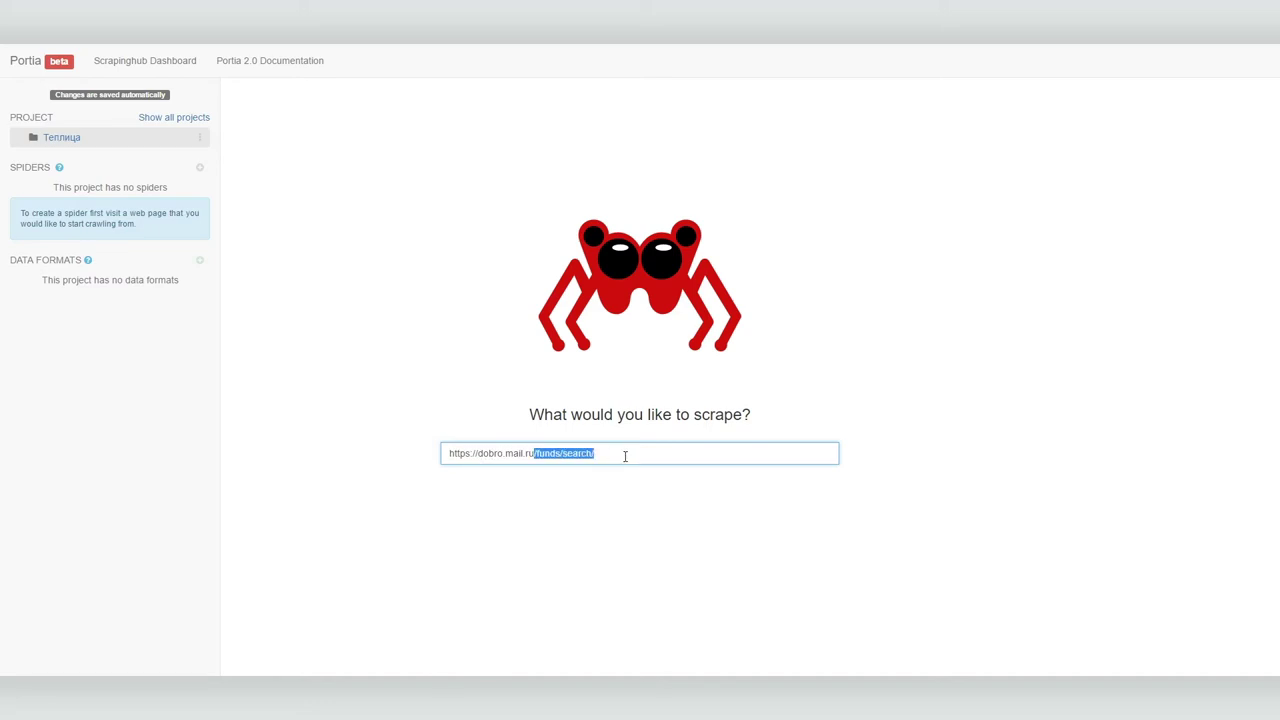
click(598, 453)
key(Return)
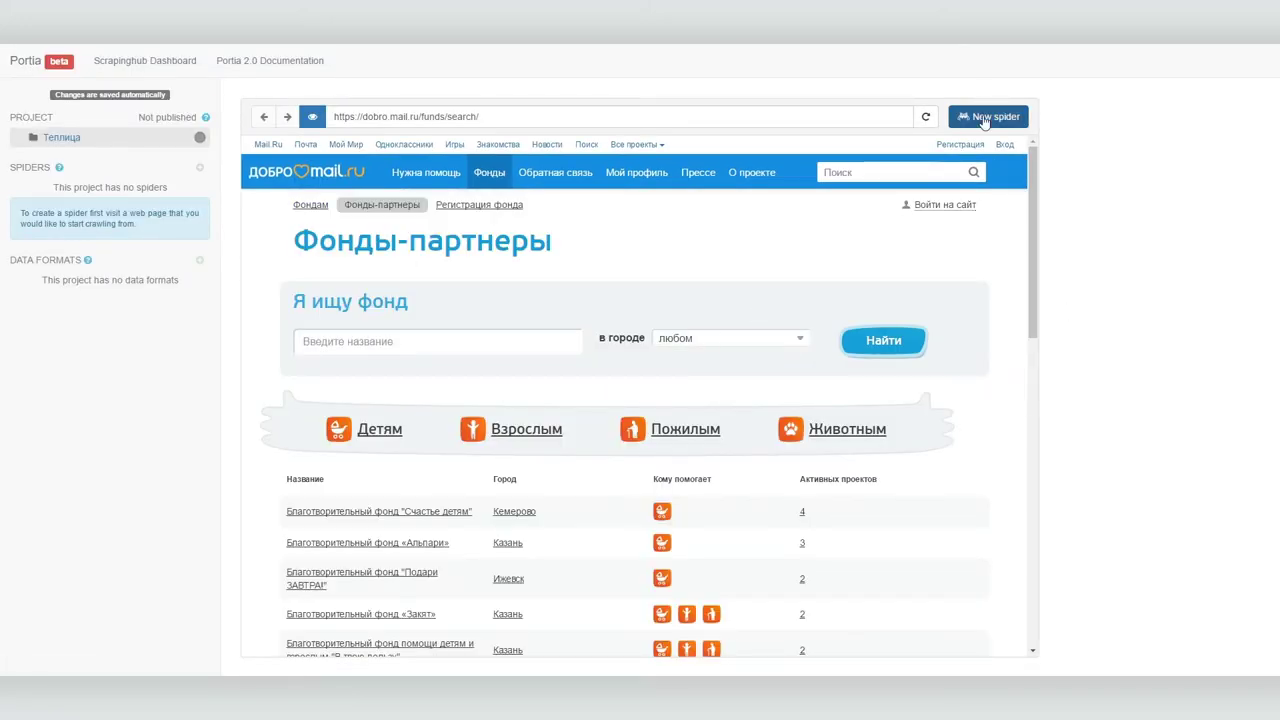
click(984, 118)
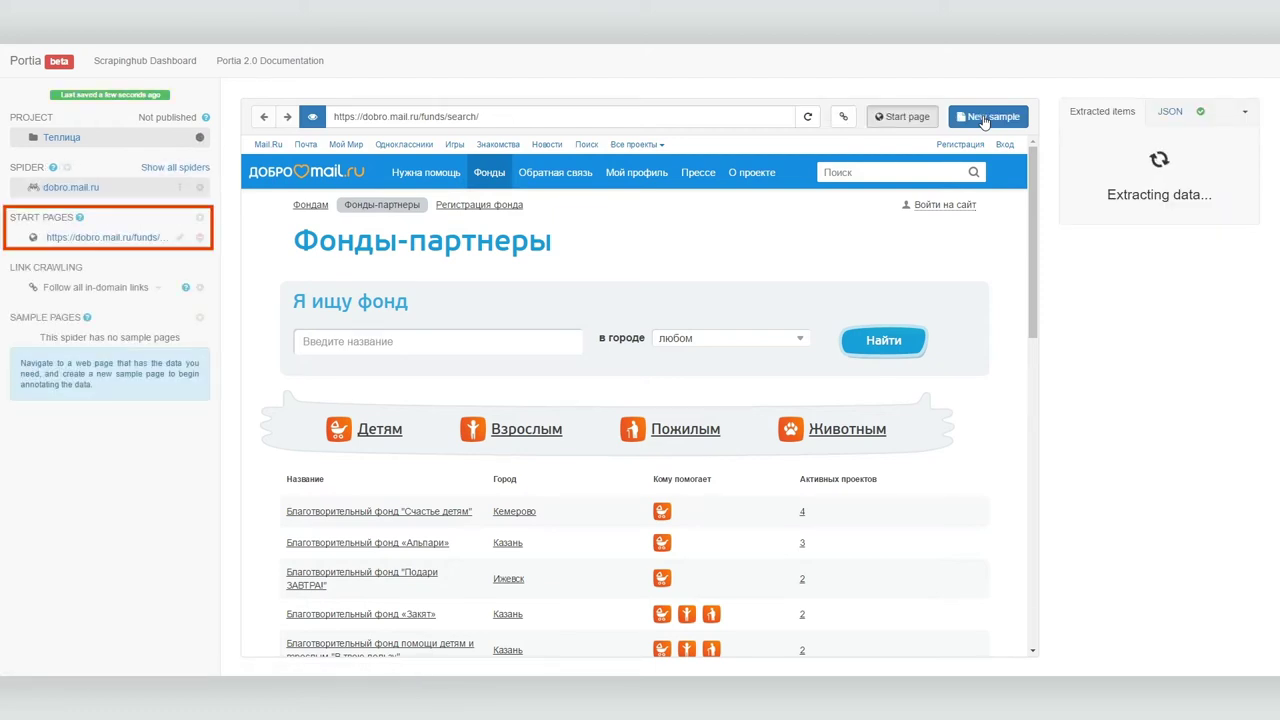
Step: Follow the link to the "Счастье детям" fund page and create a sample from it, keeping the suggested name
click(417, 514)
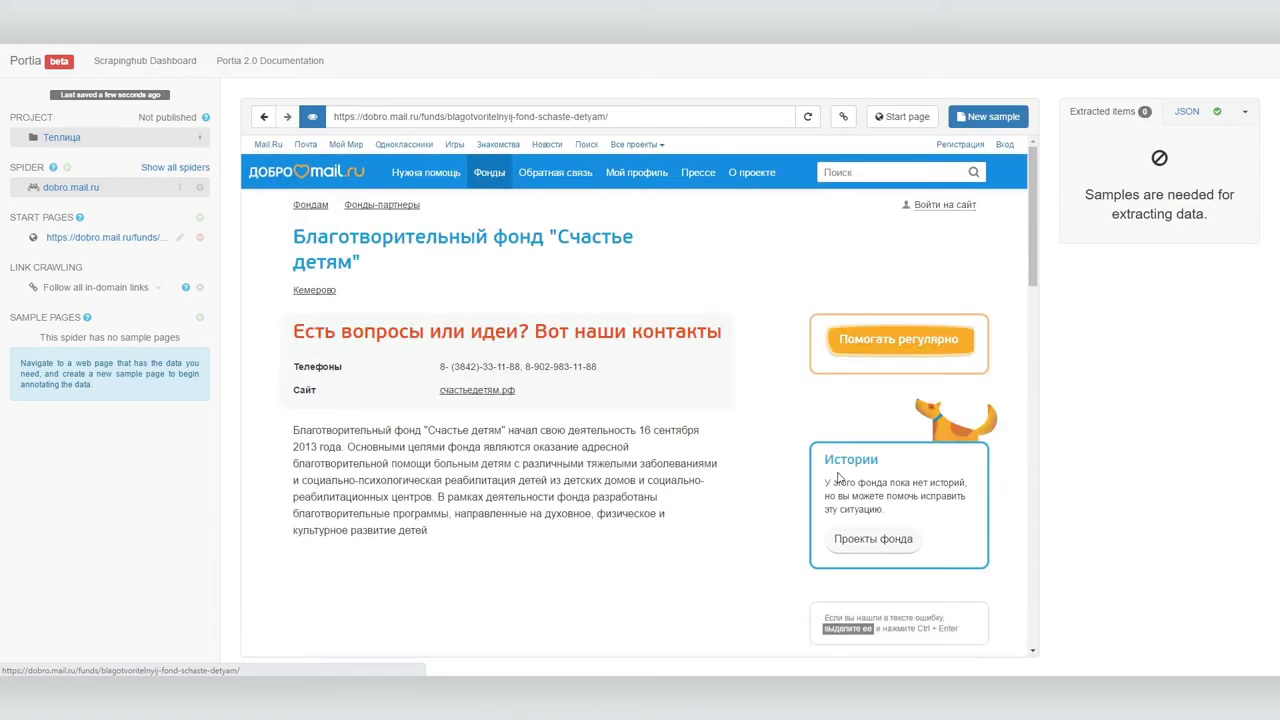
click(988, 117)
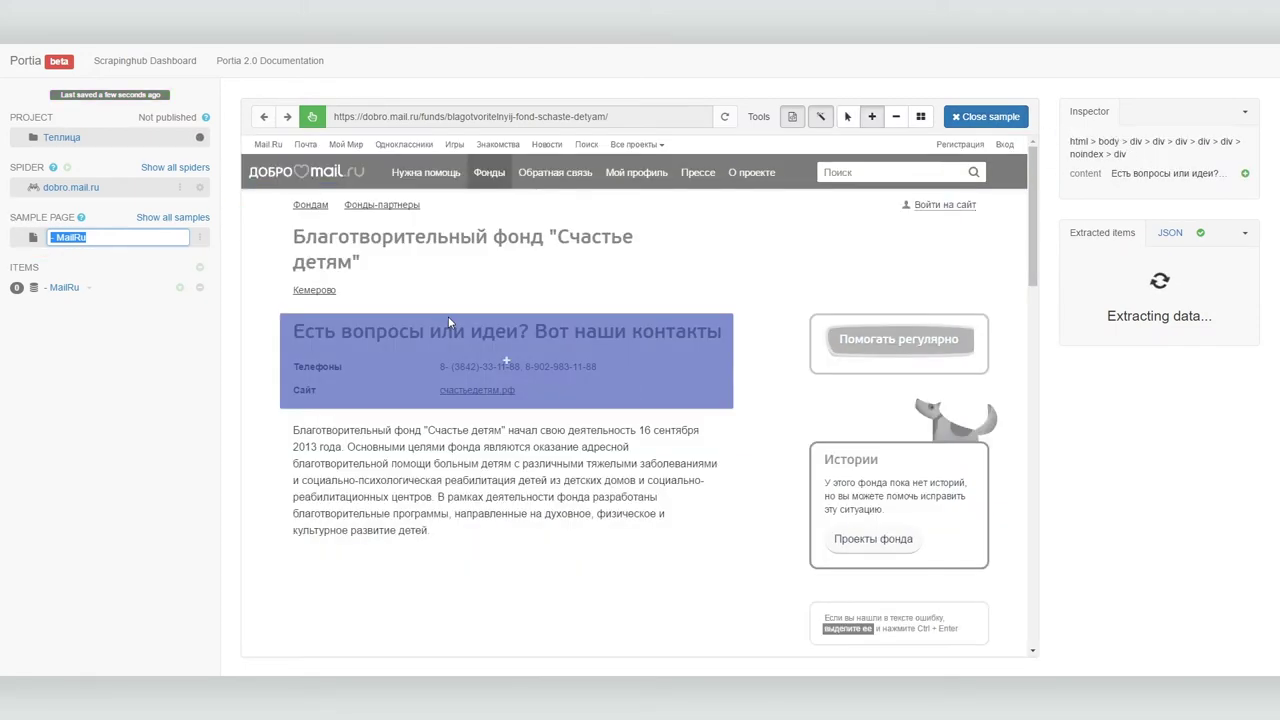
key(Return)
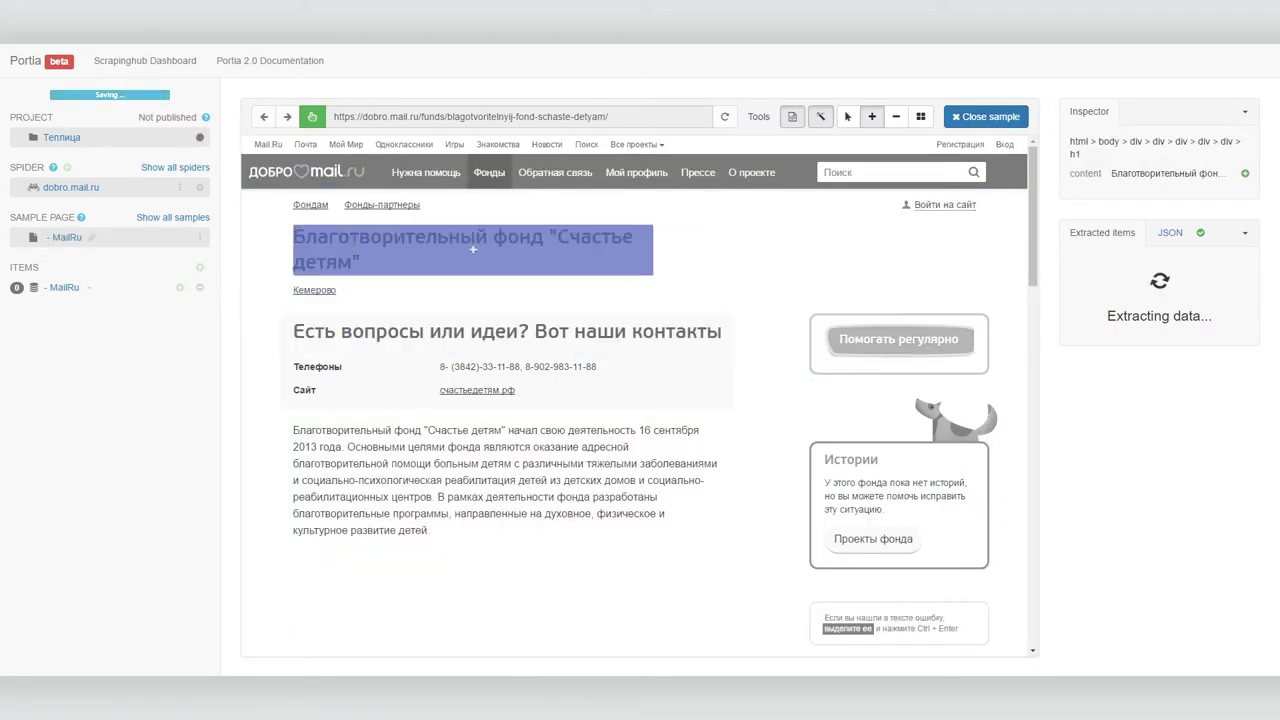
Step: Annotate the fund's heading as a field named Название and the city link below it as Город
click(473, 249)
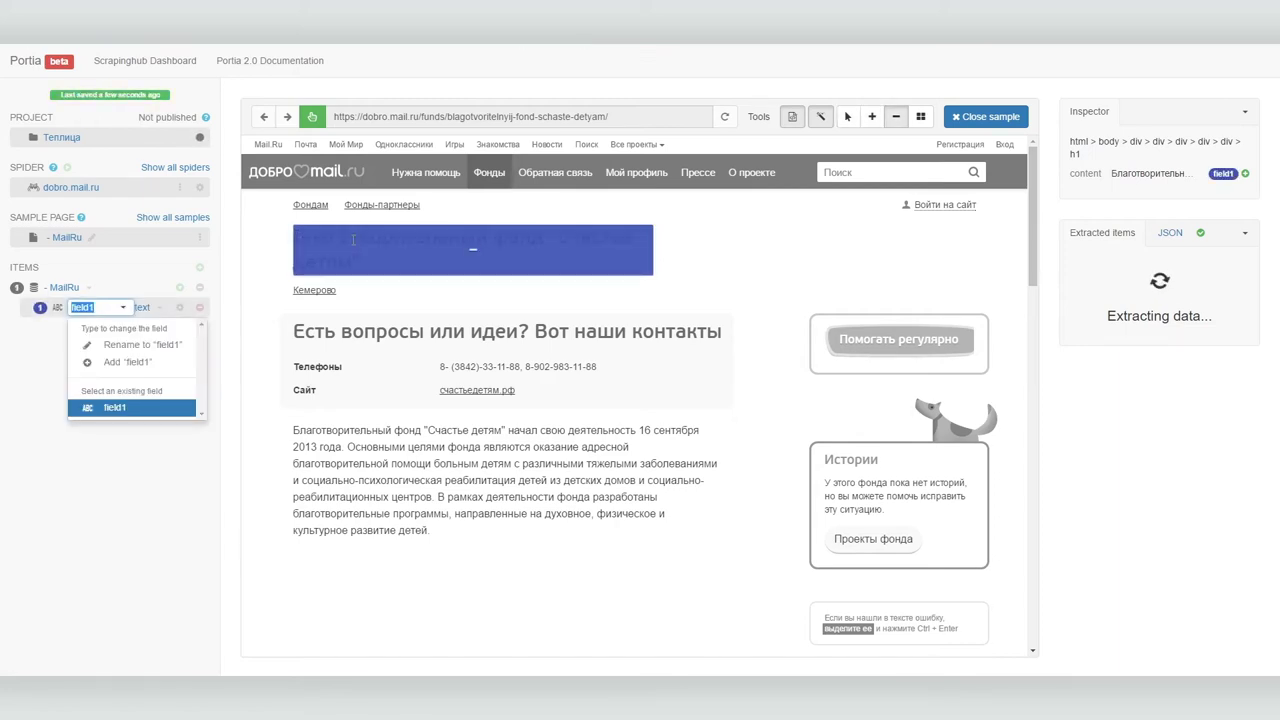
text(Название)
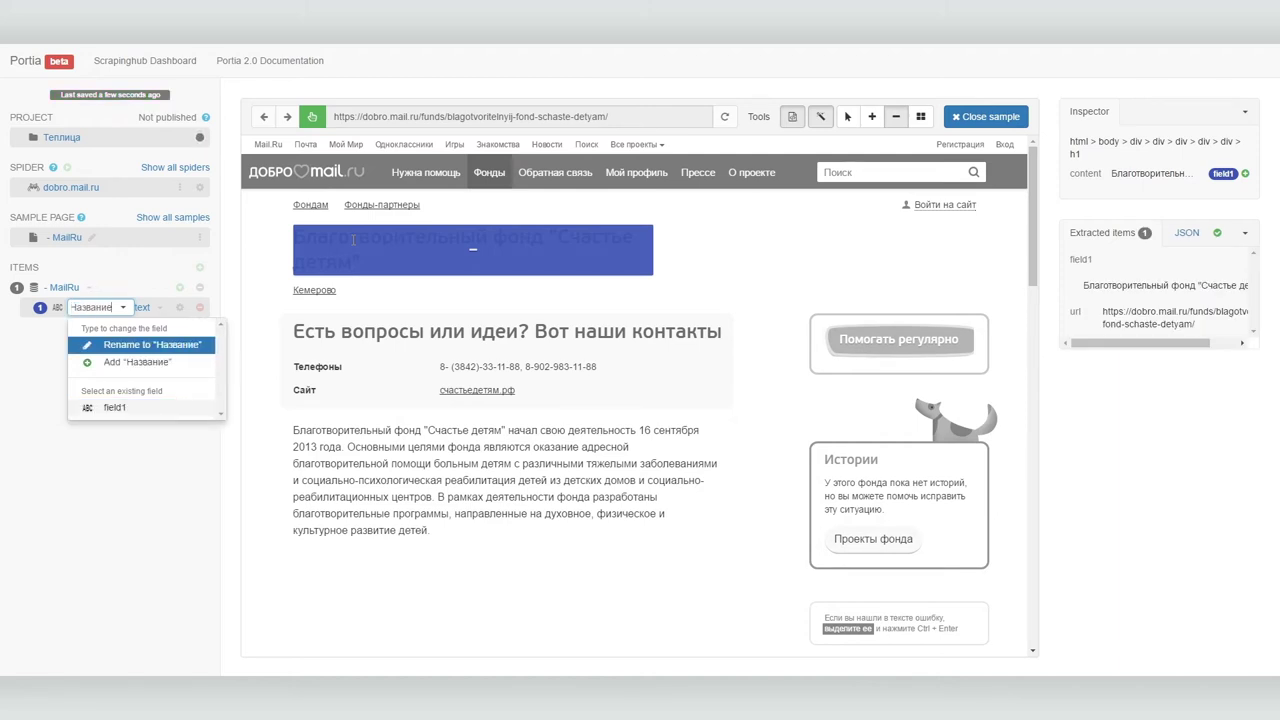
key(Return)
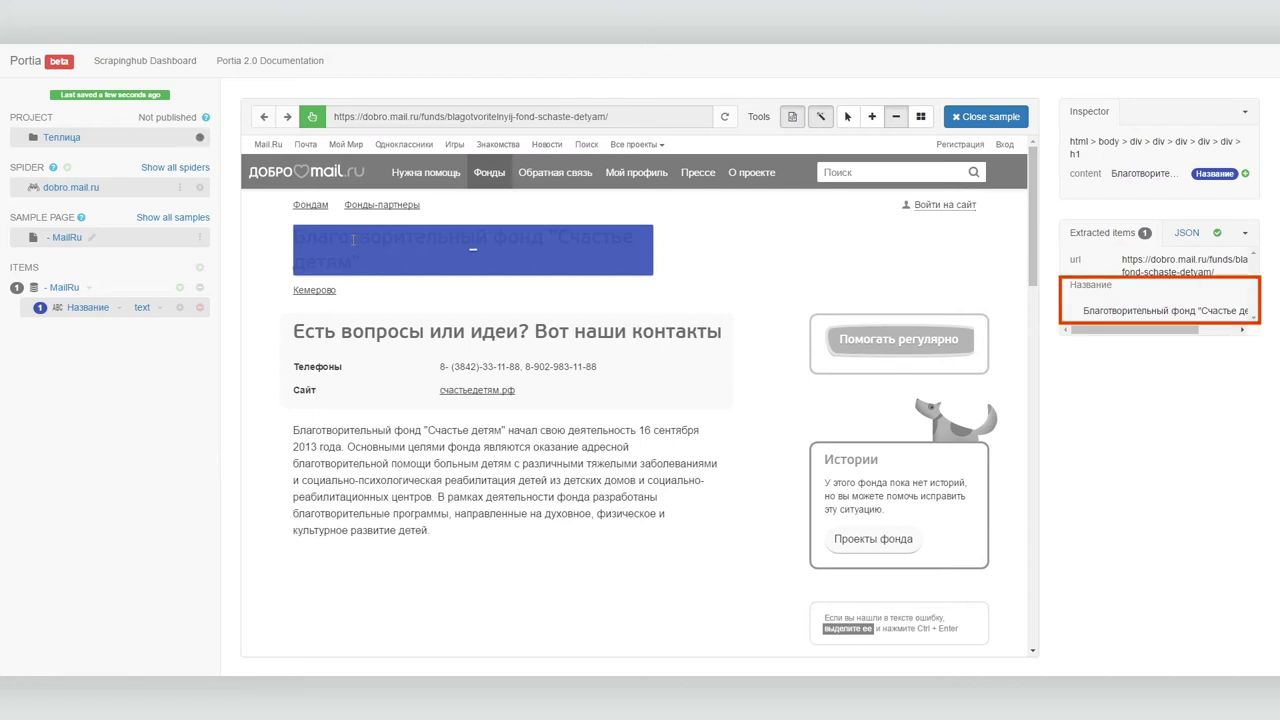
click(317, 292)
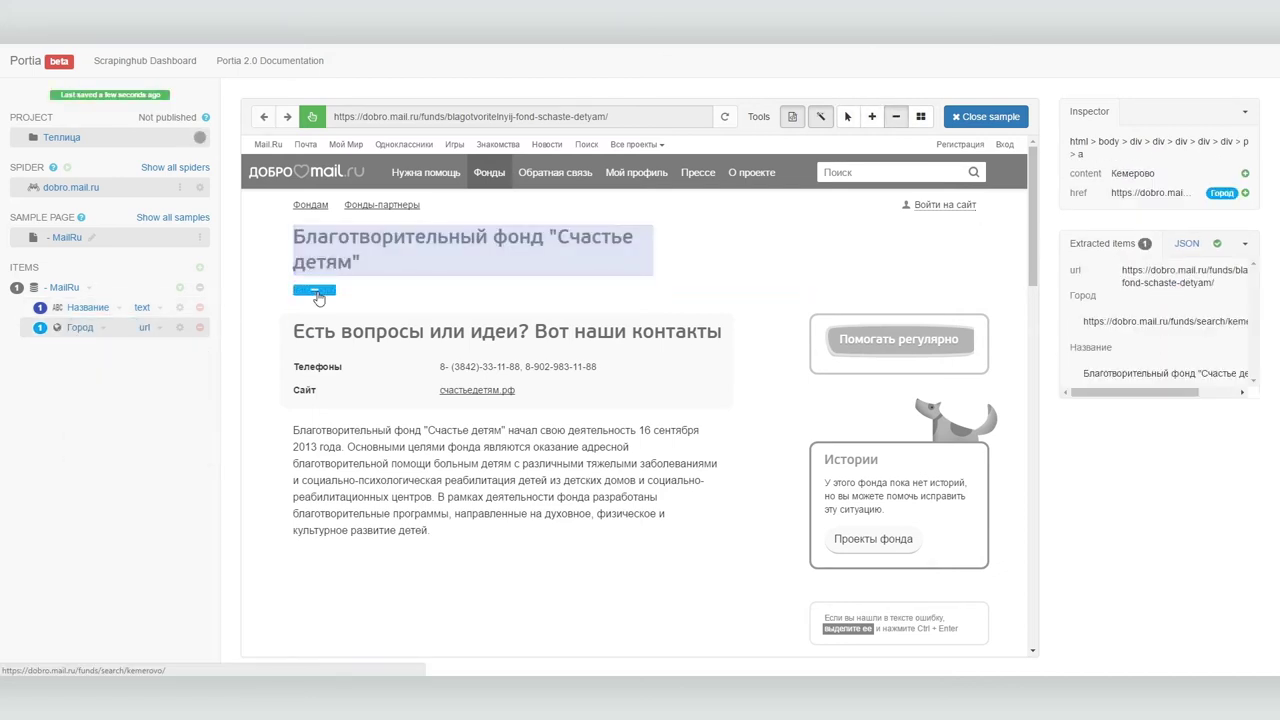
Step: Annotate the phone numbers as a field named Телефон and the website link as Сайт
click(490, 367)
text(Телефон)
key(Return)
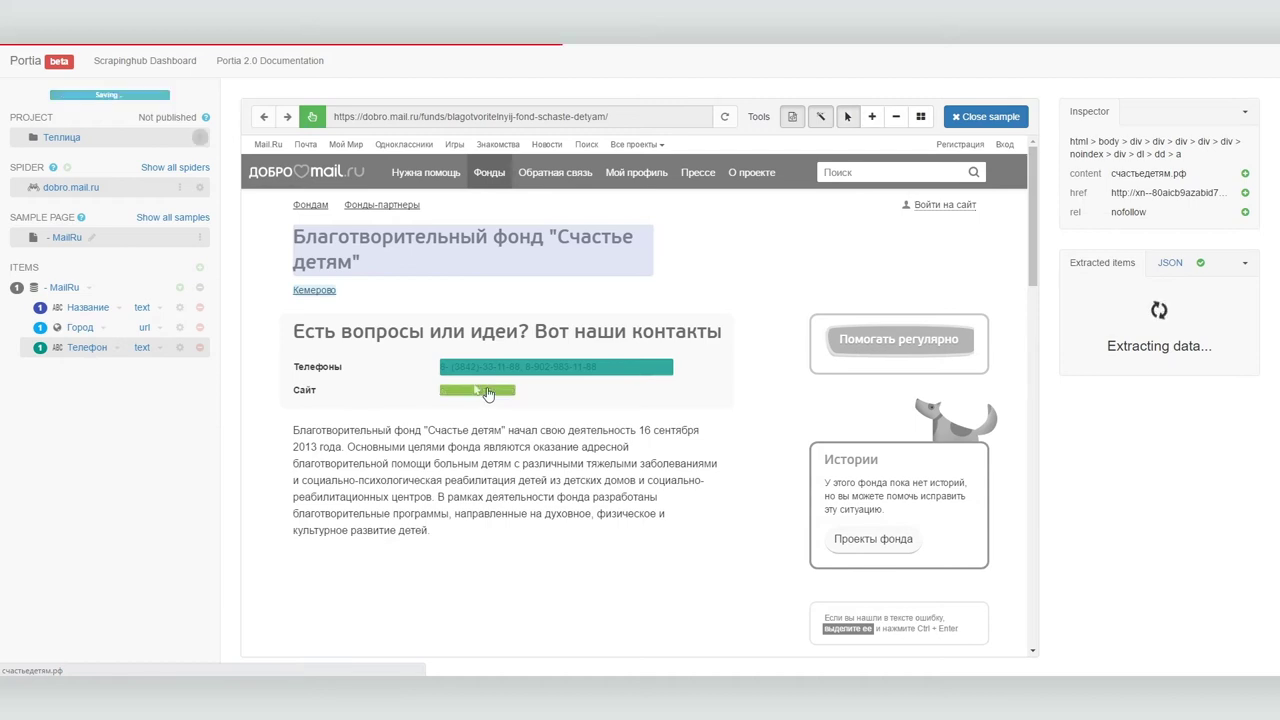
click(487, 393)
text(Сайт)
key(Return)
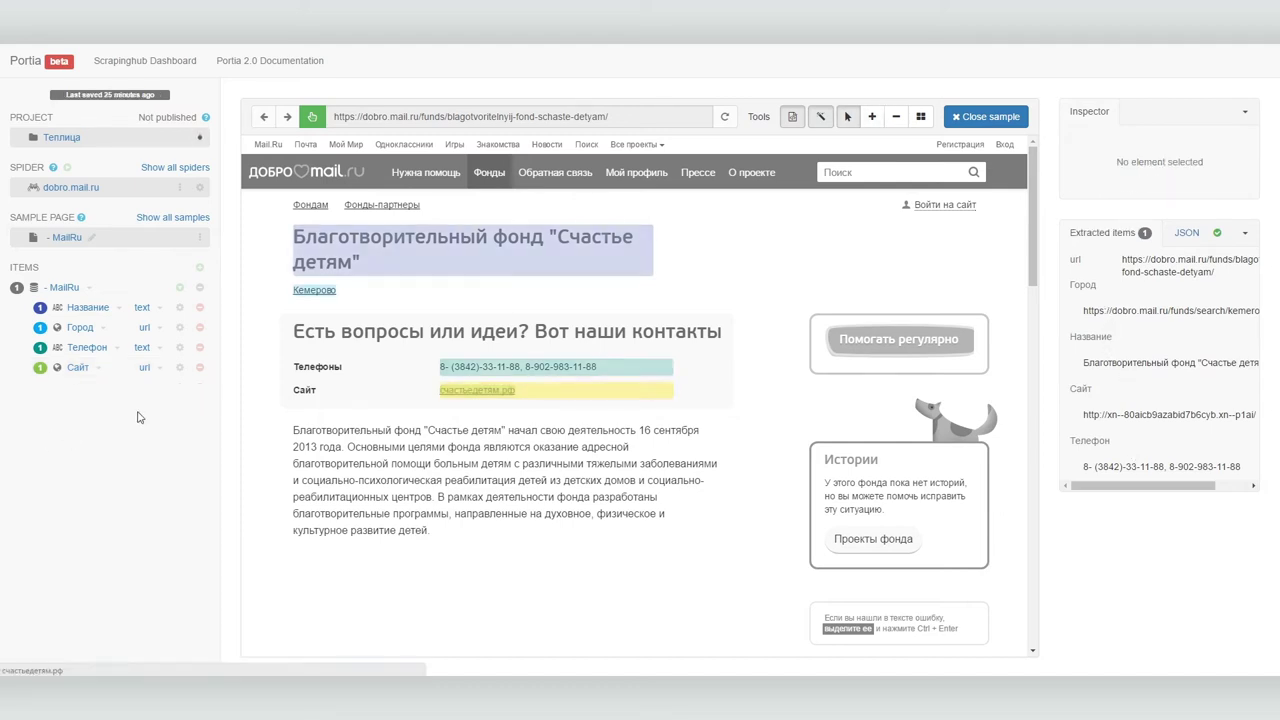
Step: Change the type of the Сайт field to text
click(148, 370)
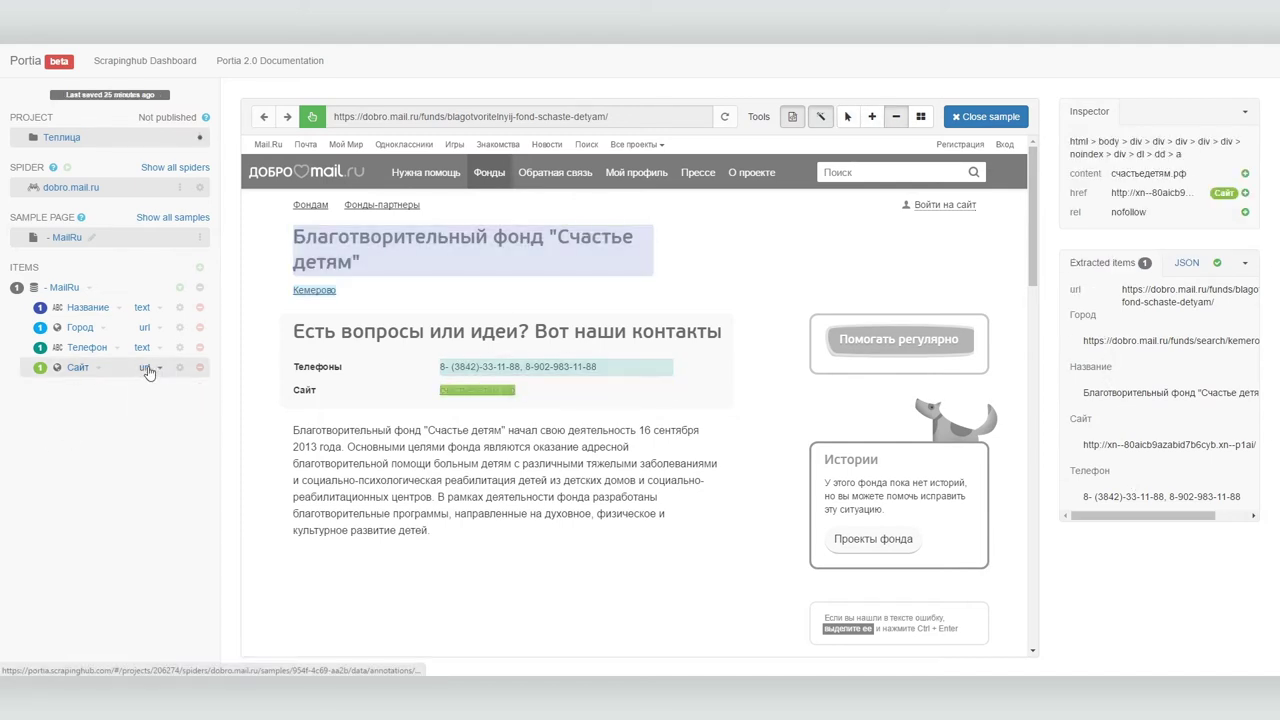
click(156, 369)
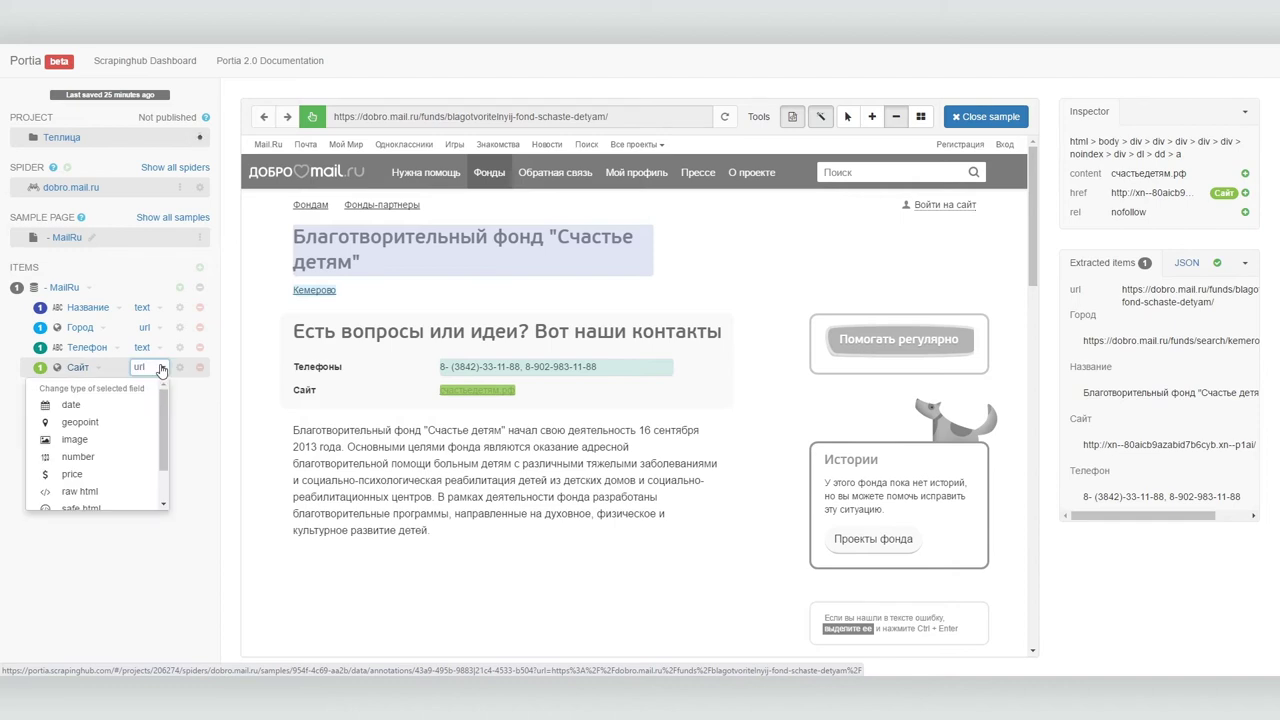
drag(164, 413, 165, 443)
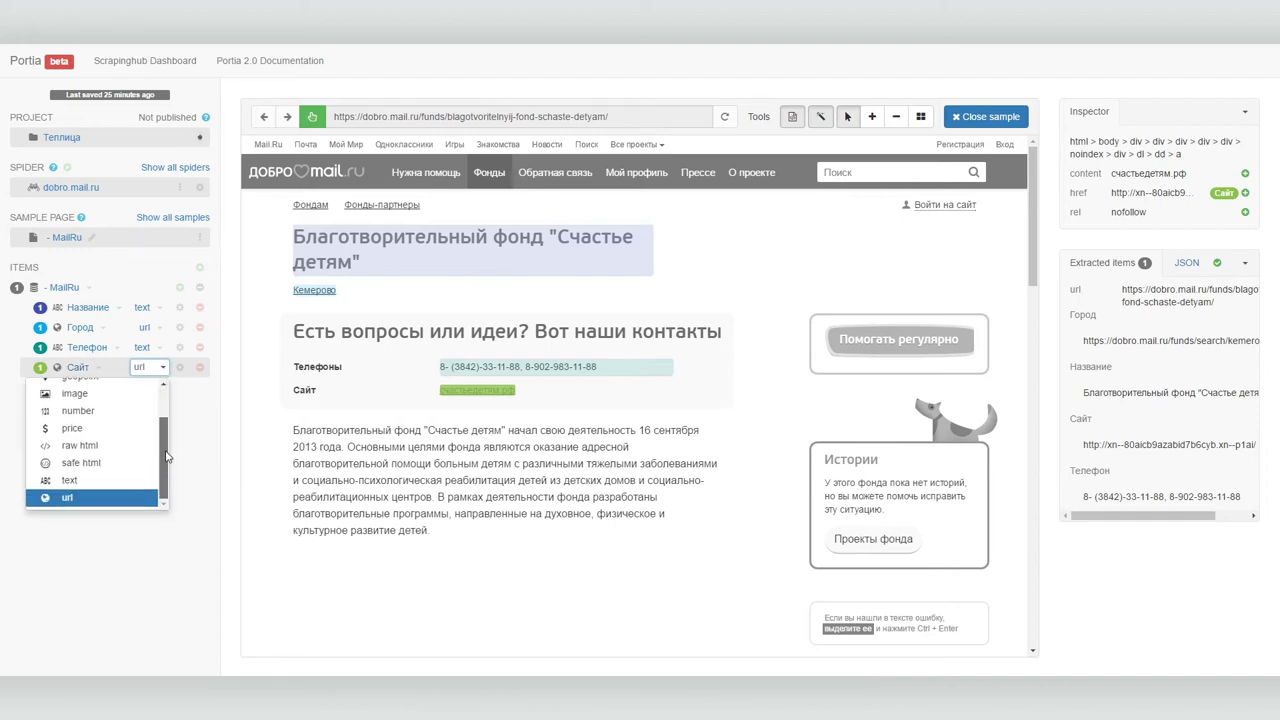
mouse_move(166, 447)
mouse_down()
mouse_move(165, 414)
mouse_move(165, 441)
mouse_up()
click(69, 481)
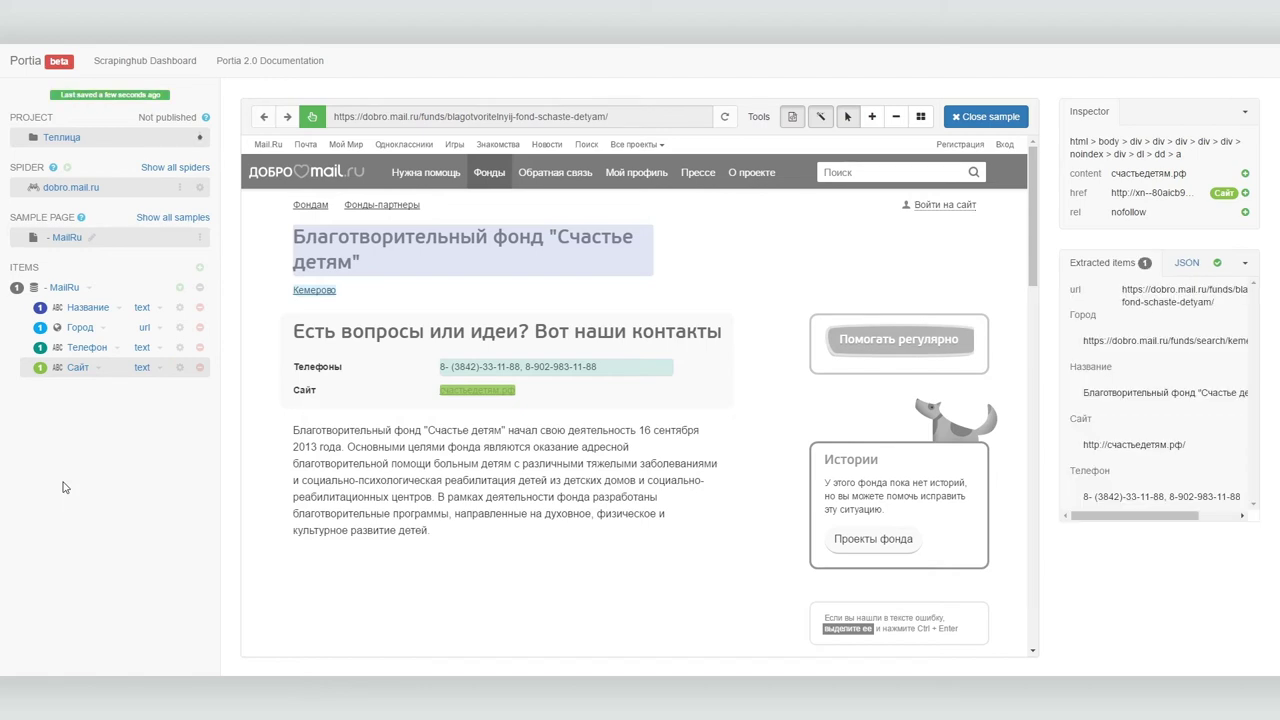
Step: Change the type of the Город field to text
click(145, 329)
click(155, 329)
click(90, 446)
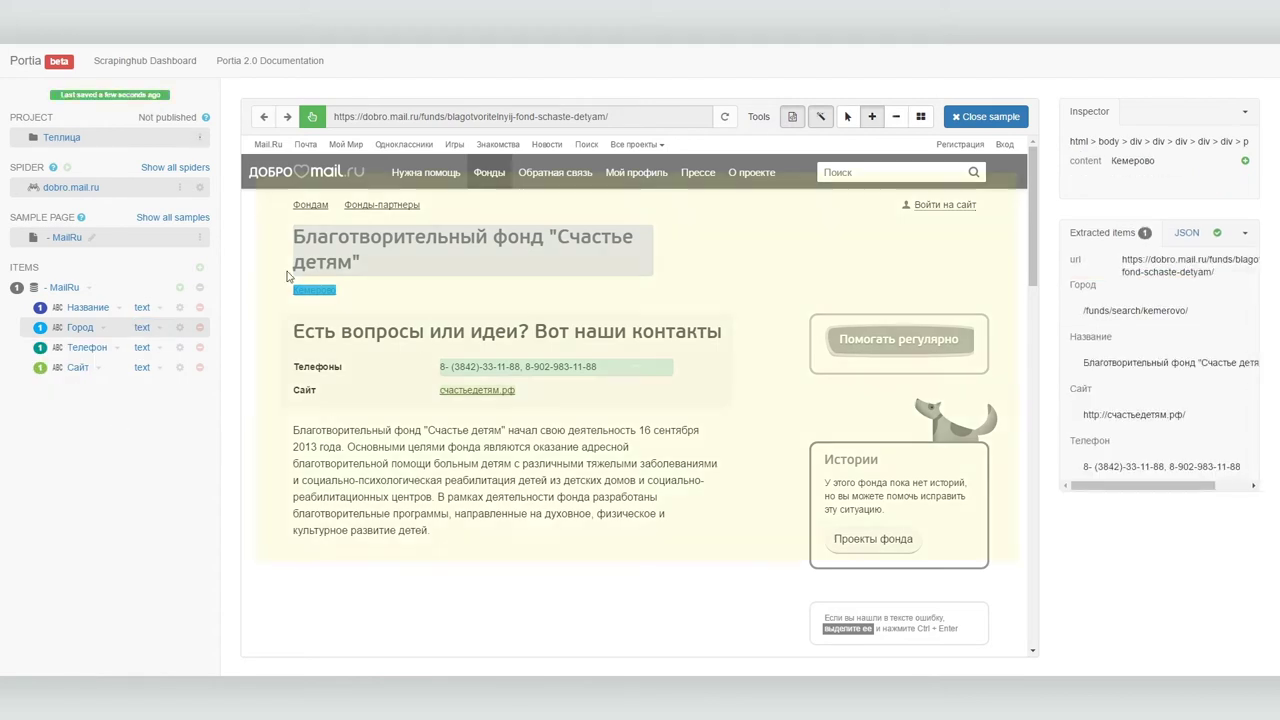
Step: Annotate the city link's text content as Город and remove the earlier Город annotation taken from the link address
click(325, 293)
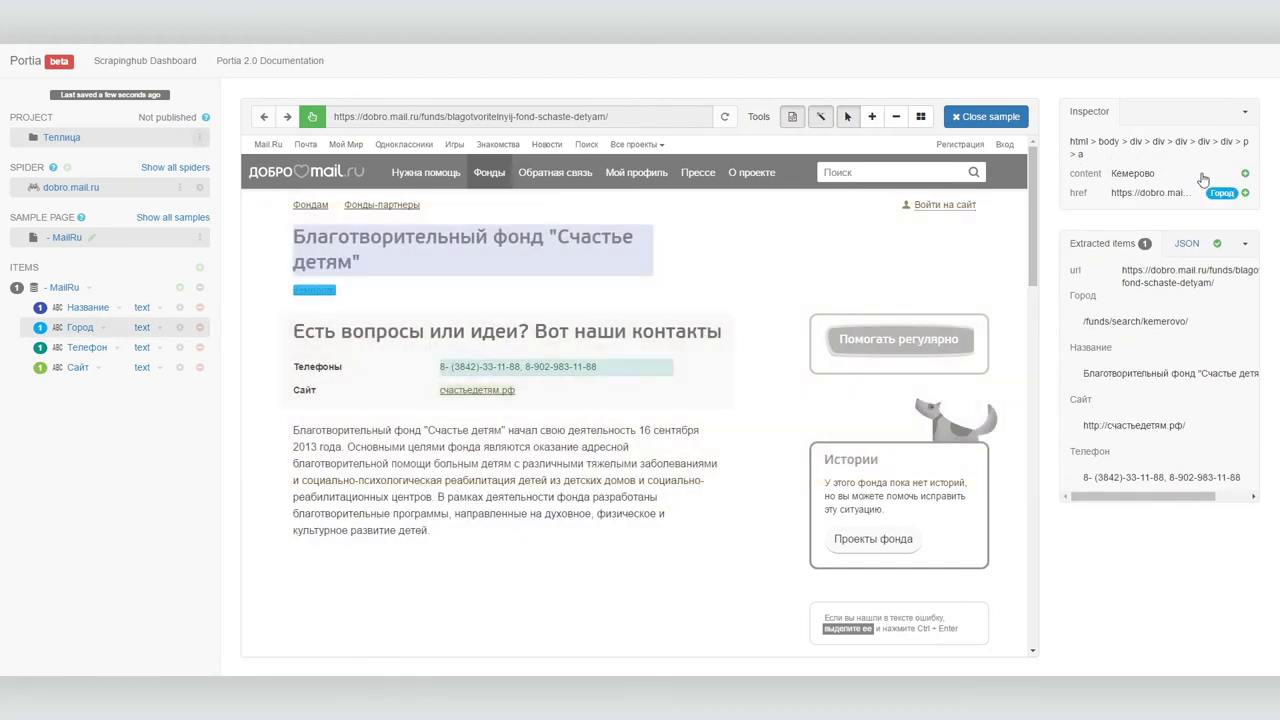
click(1245, 176)
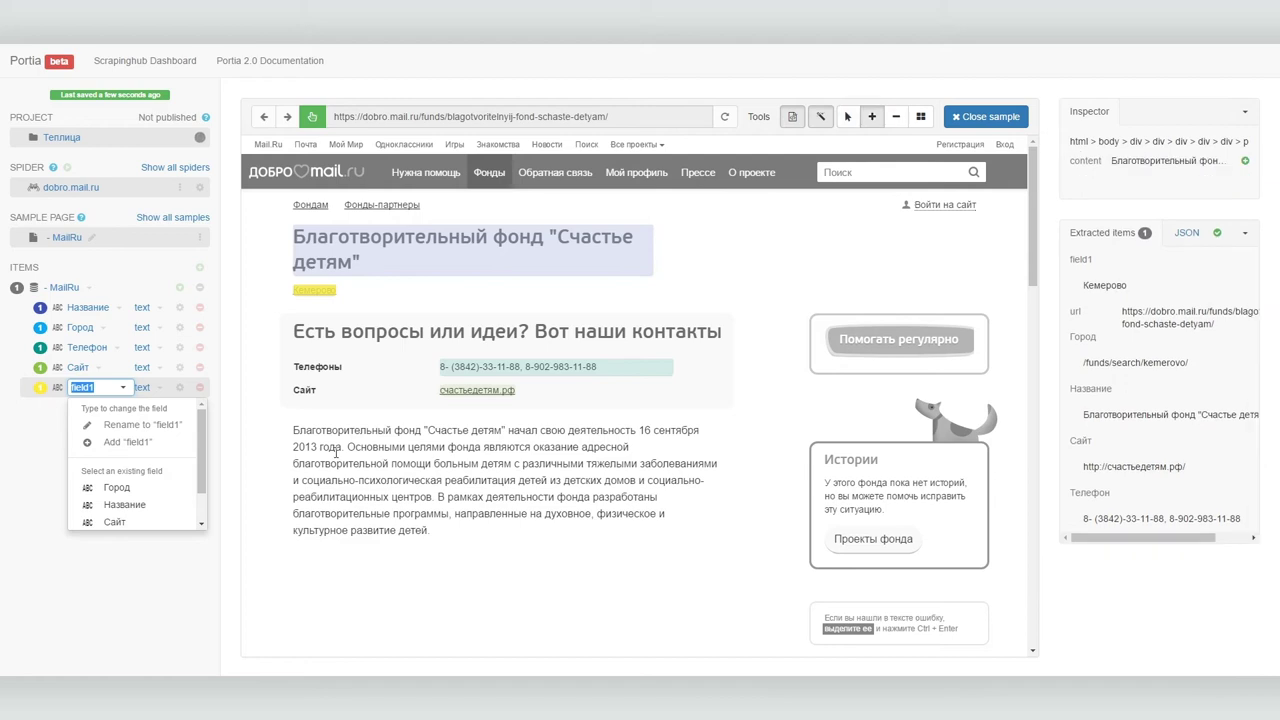
text(Город)
key(Return)
click(199, 327)
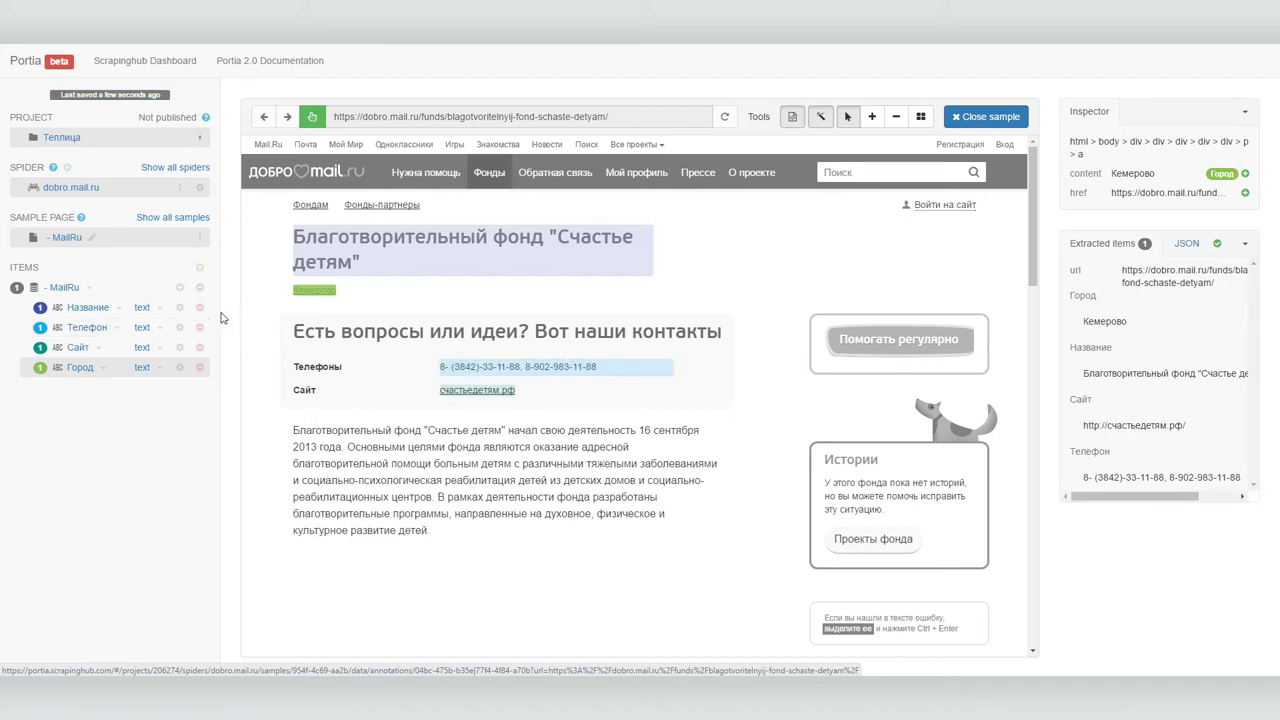
Step: Close the sample and publish the Теплица project
click(990, 117)
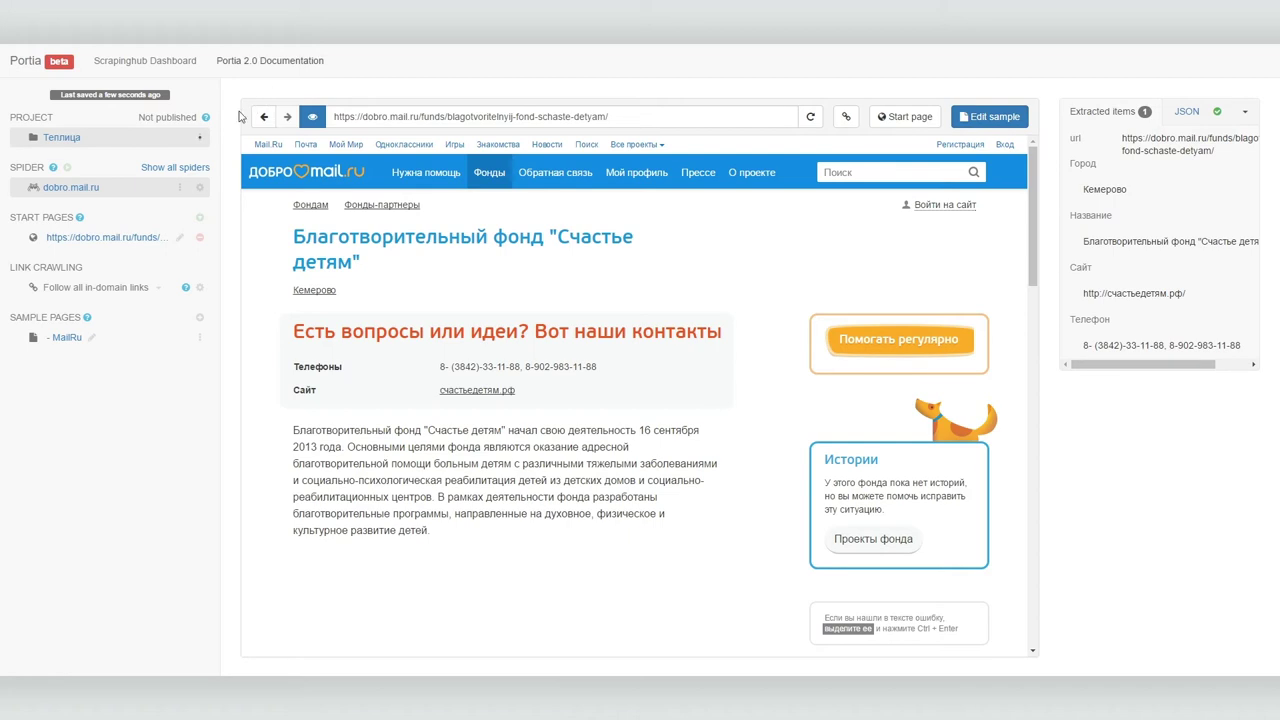
click(201, 140)
click(192, 164)
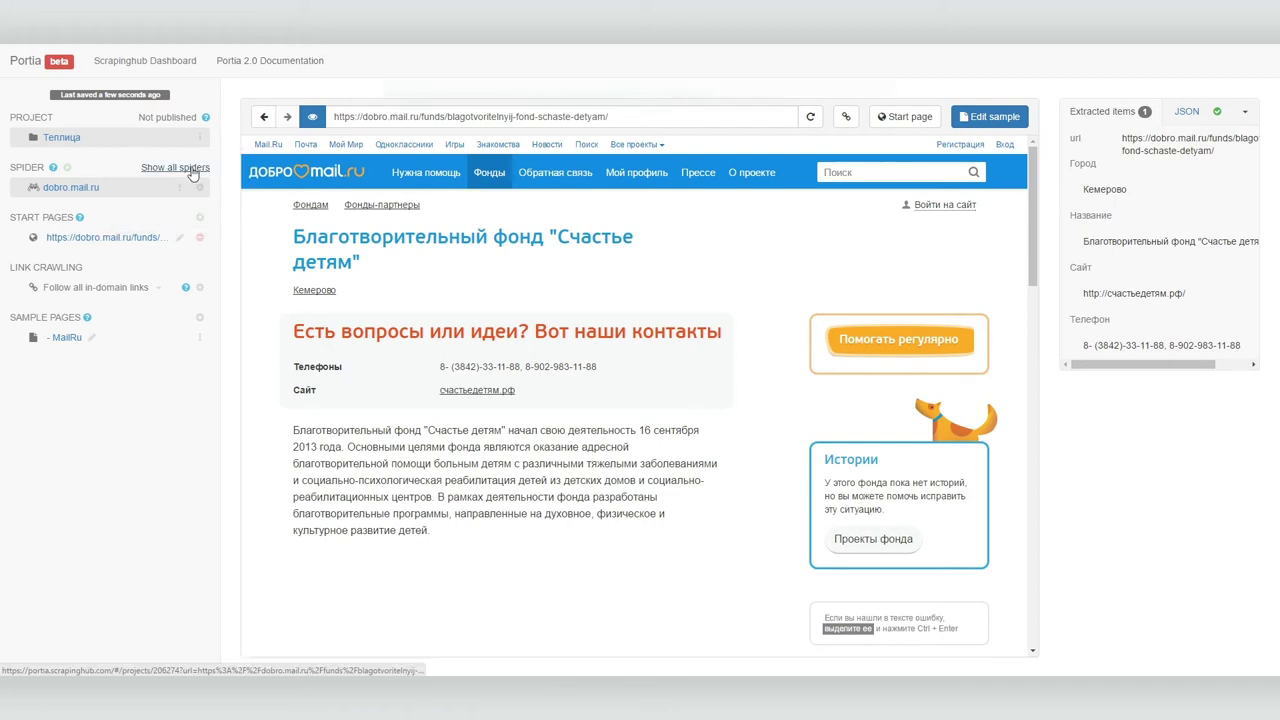
Step: Go to the Scrapinghub job dashboard and run the dobro.mail.ru spider
click(123, 64)
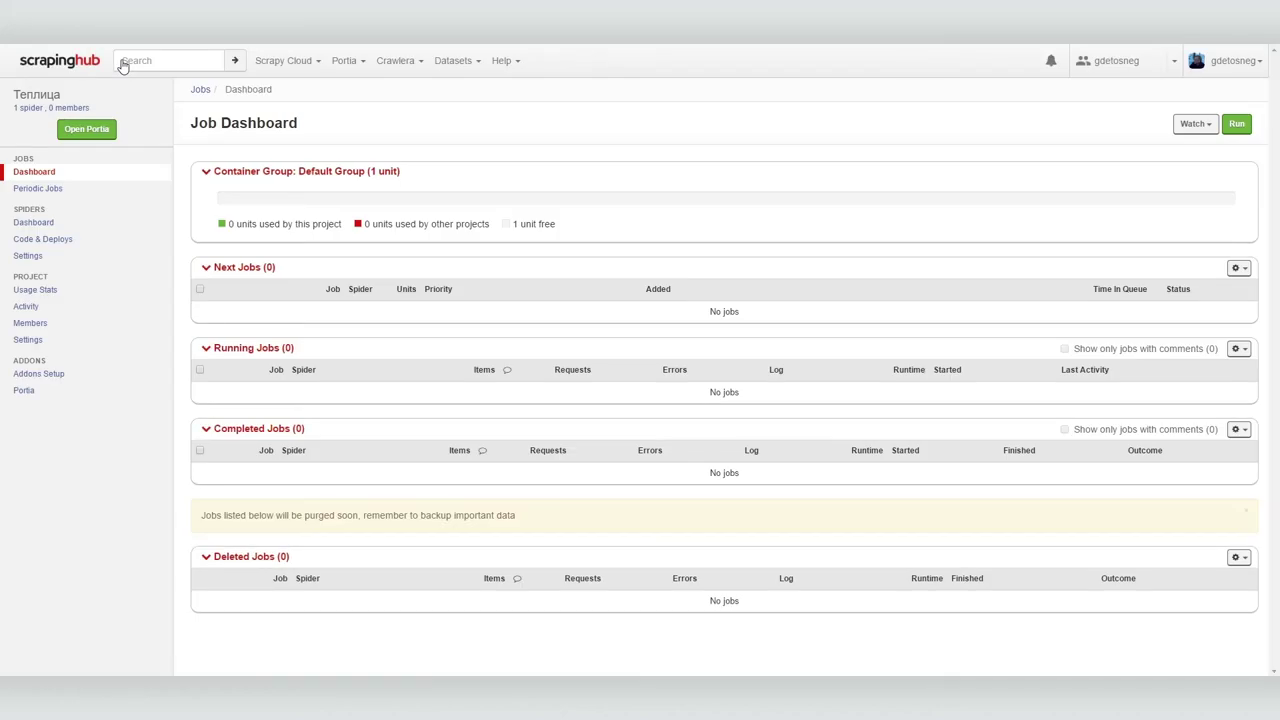
click(1236, 126)
click(551, 162)
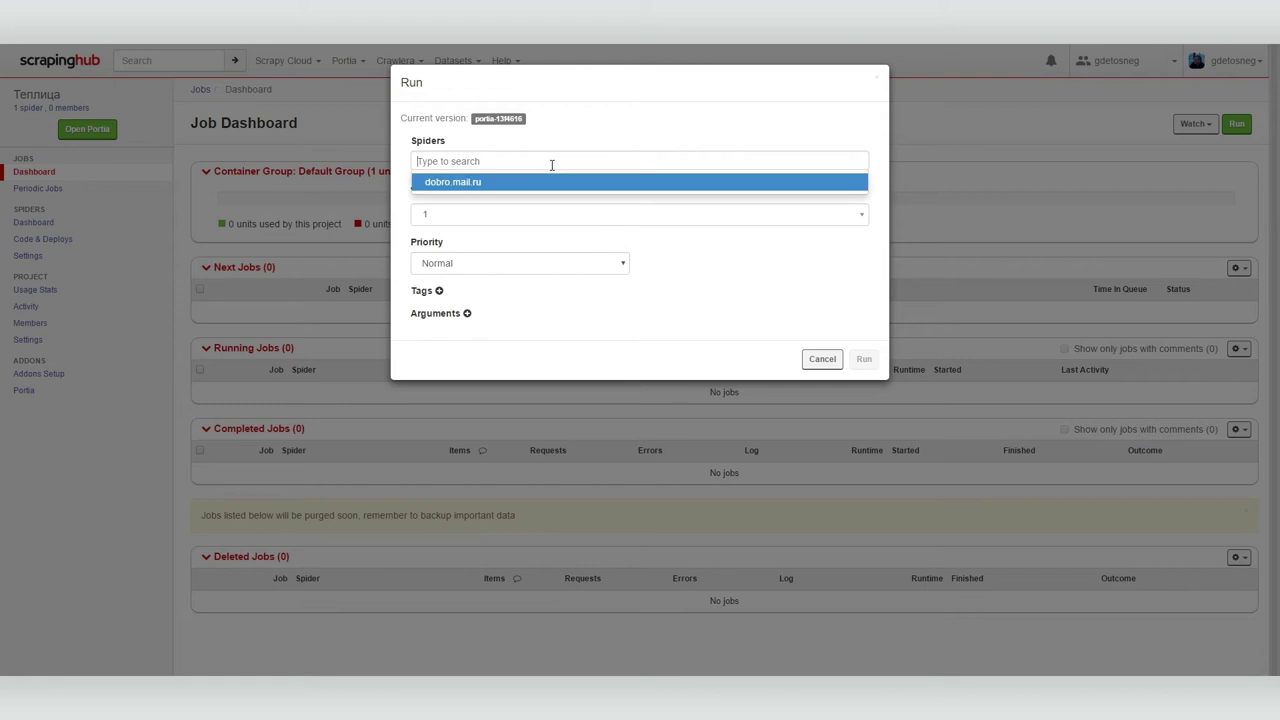
click(541, 189)
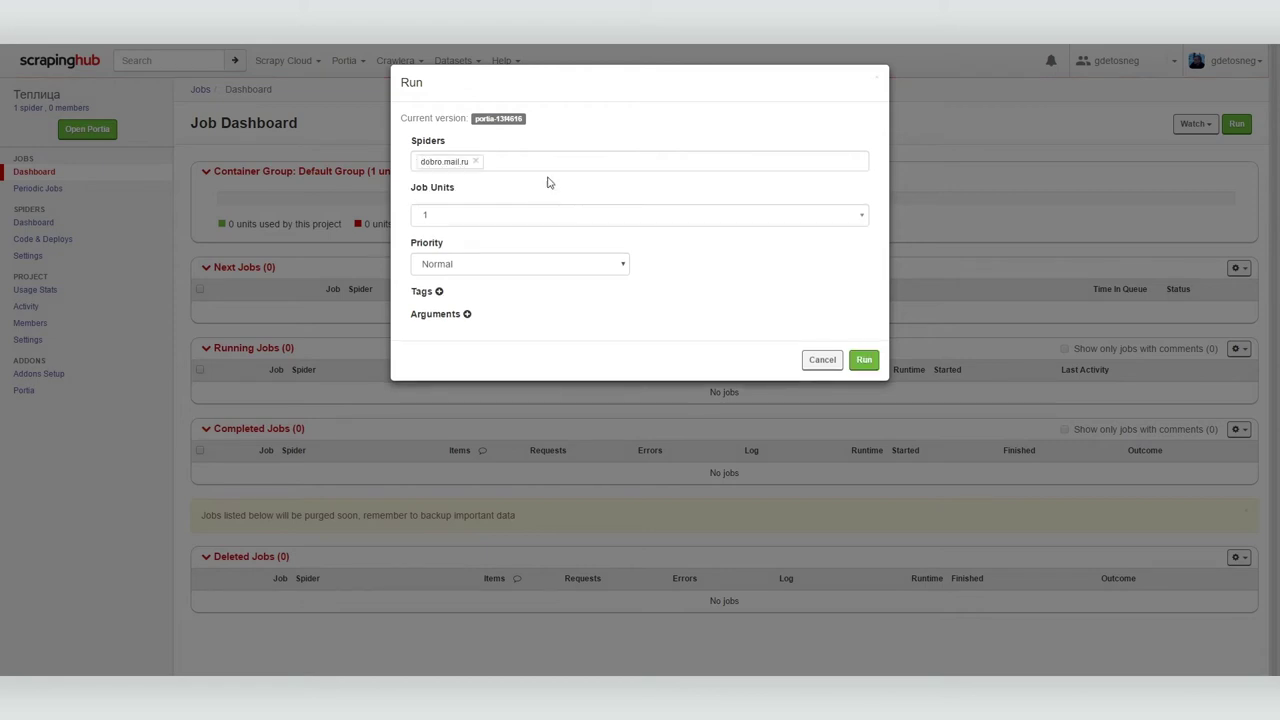
click(863, 359)
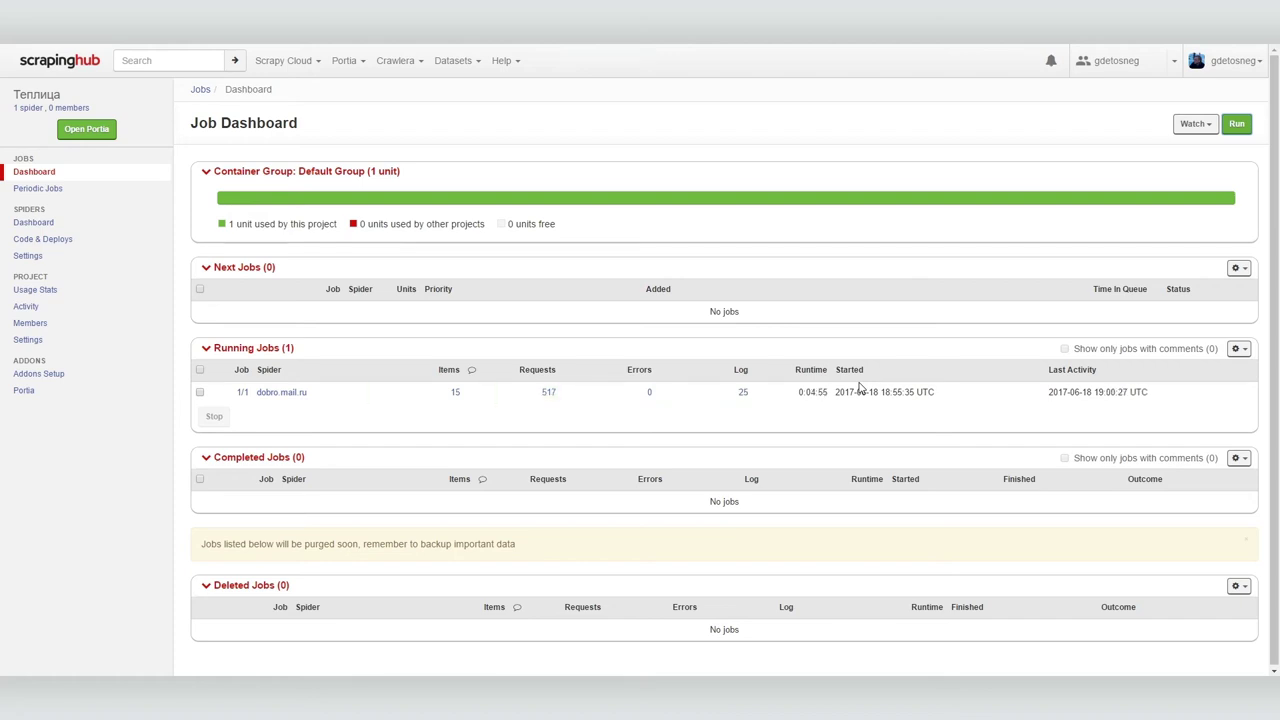
Step: Stop the running dobro.mail.ru job
click(199, 393)
click(216, 418)
click(806, 153)
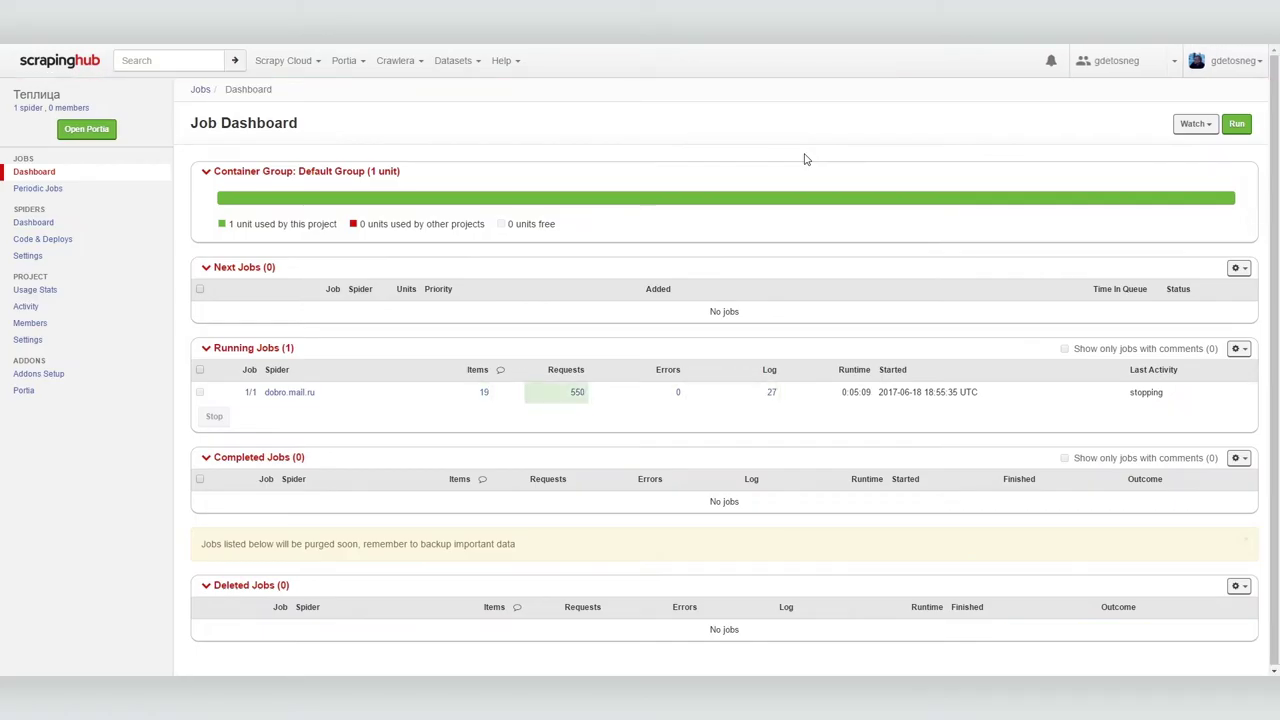
Step: Open the job's scraped items, look through them and export them as a CSV file
click(483, 396)
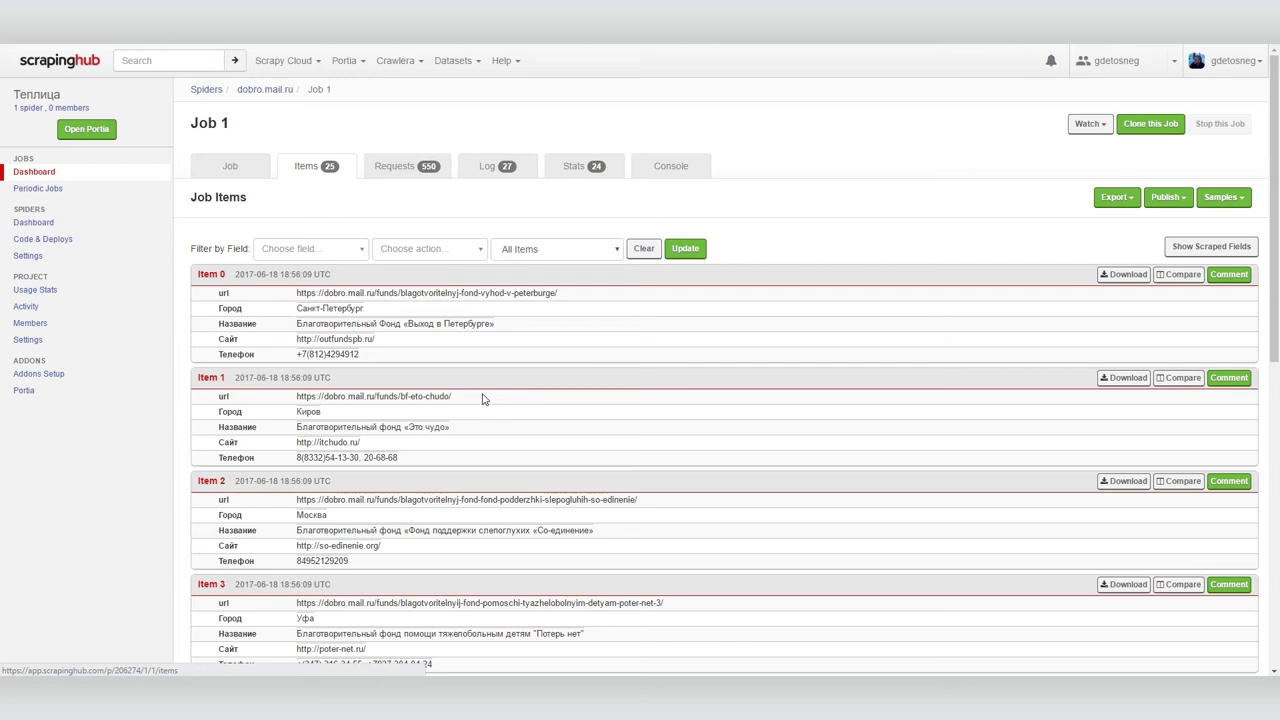
scroll(483, 399, down, 15)
scroll(483, 400, up, 8)
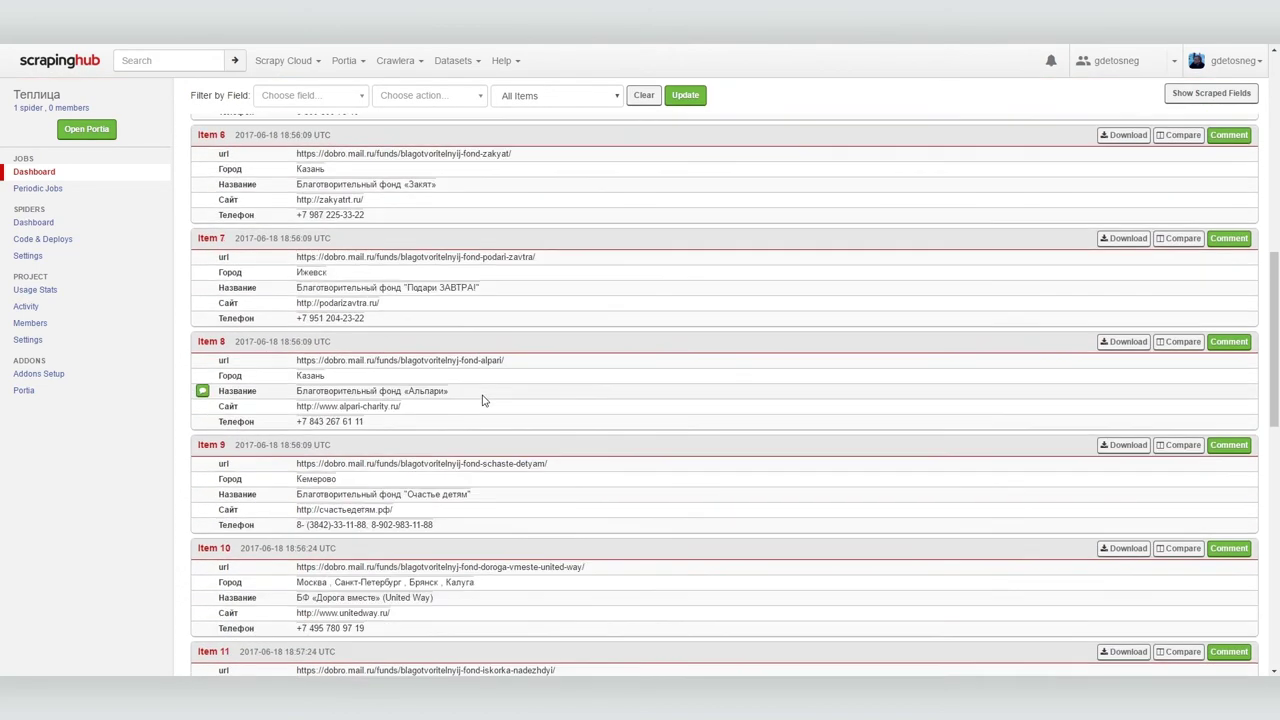
scroll(483, 400, up, 8)
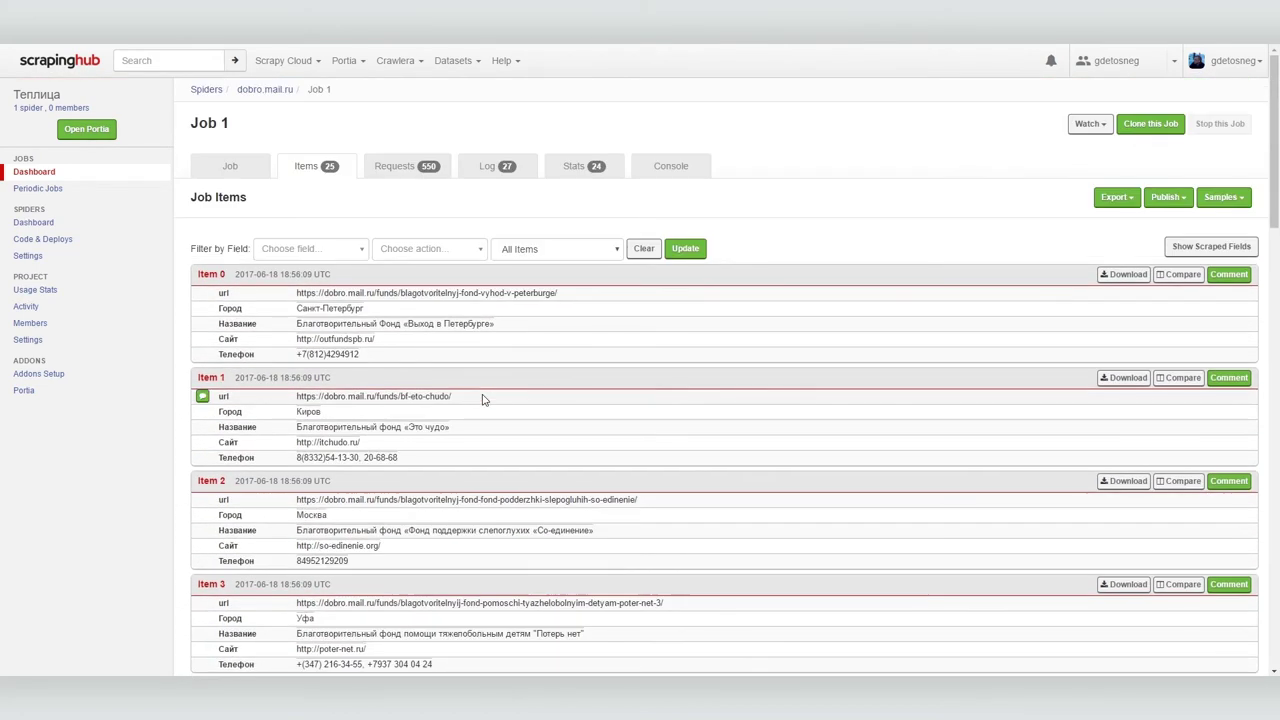
click(1118, 197)
click(1058, 238)
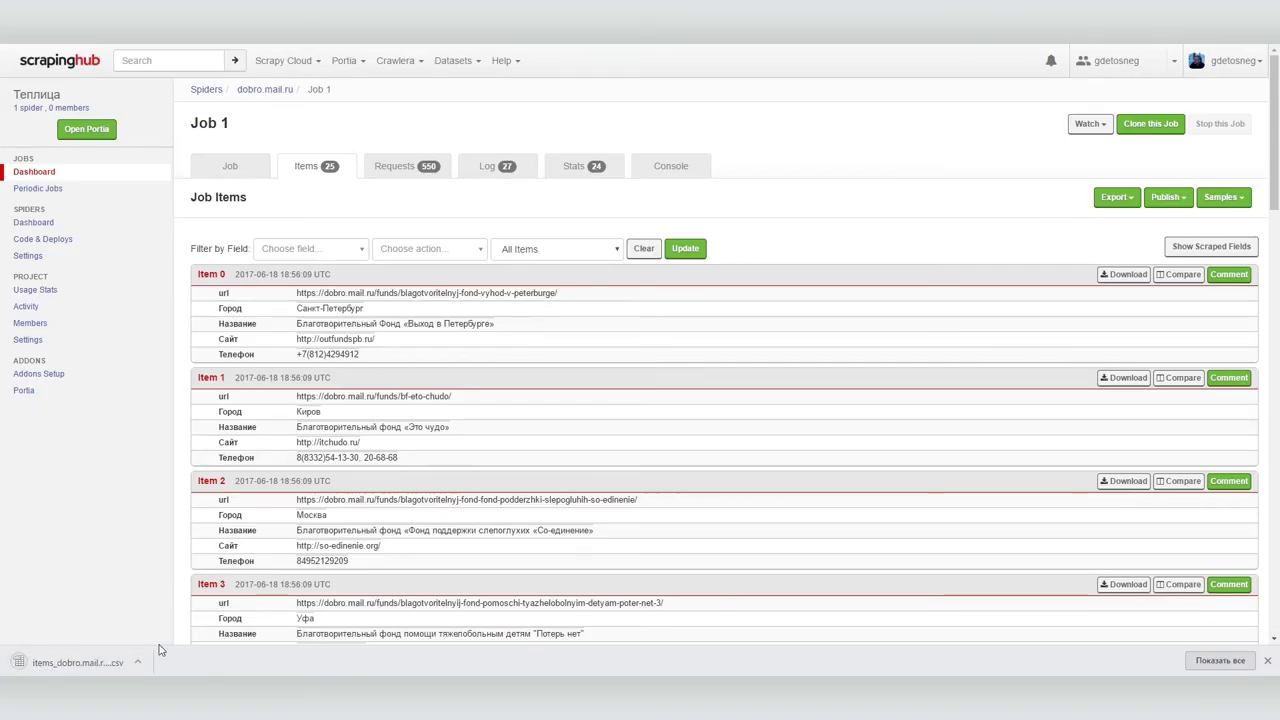
Step: Open the Теплица project in Portia, and go to the drone article author's page on te-st.ru
click(87, 127)
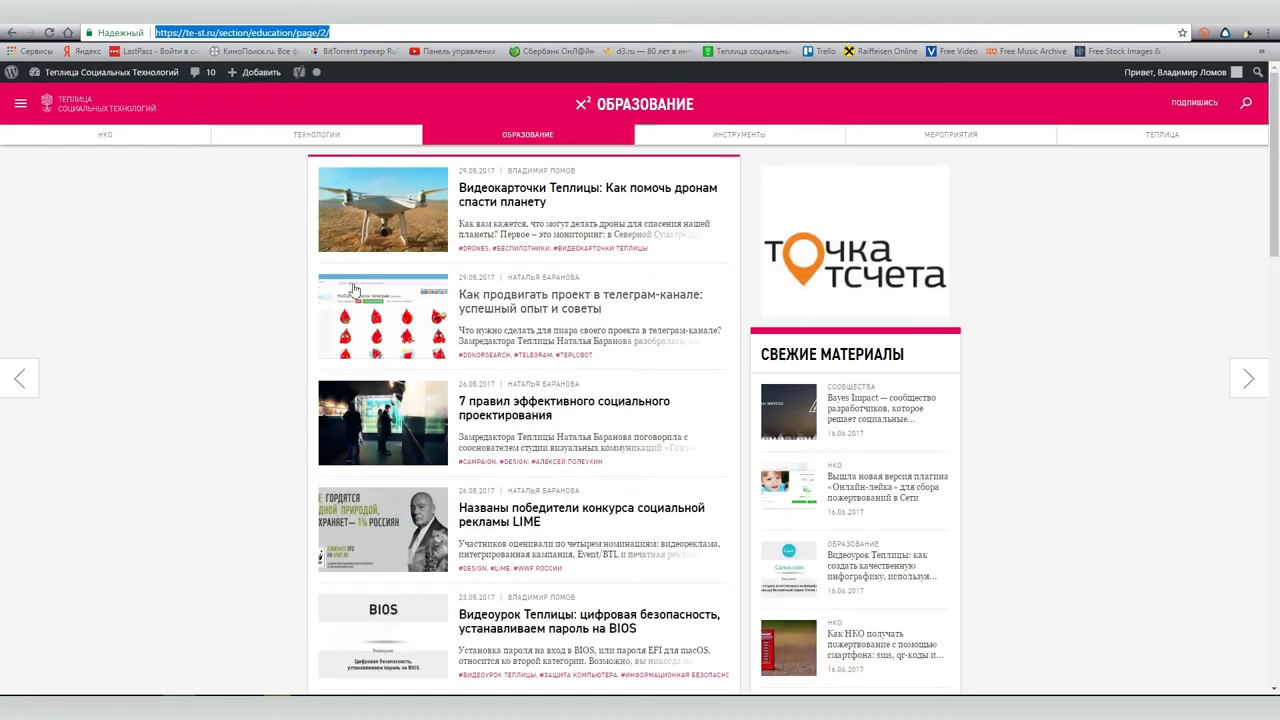
click(537, 171)
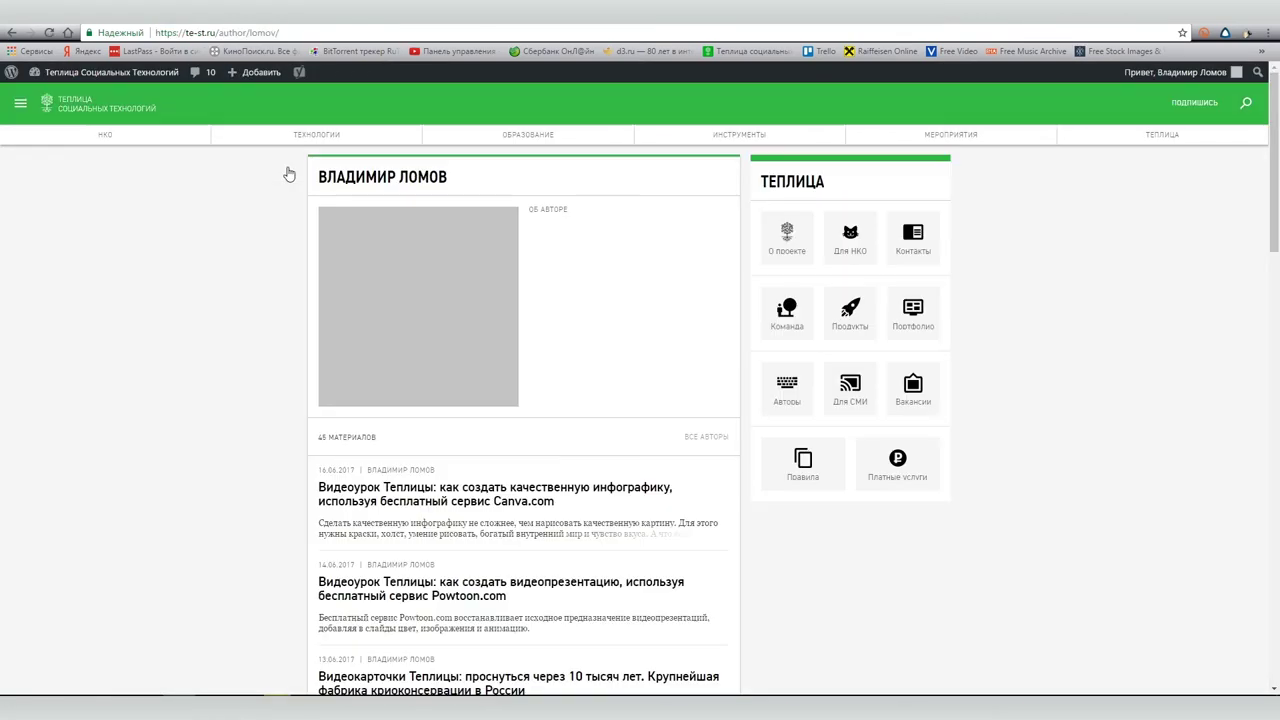
Step: Examine the author's article listing on te-st.ru, its page navigation and the layout of the Canva.com article
scroll(289, 180, down, 15)
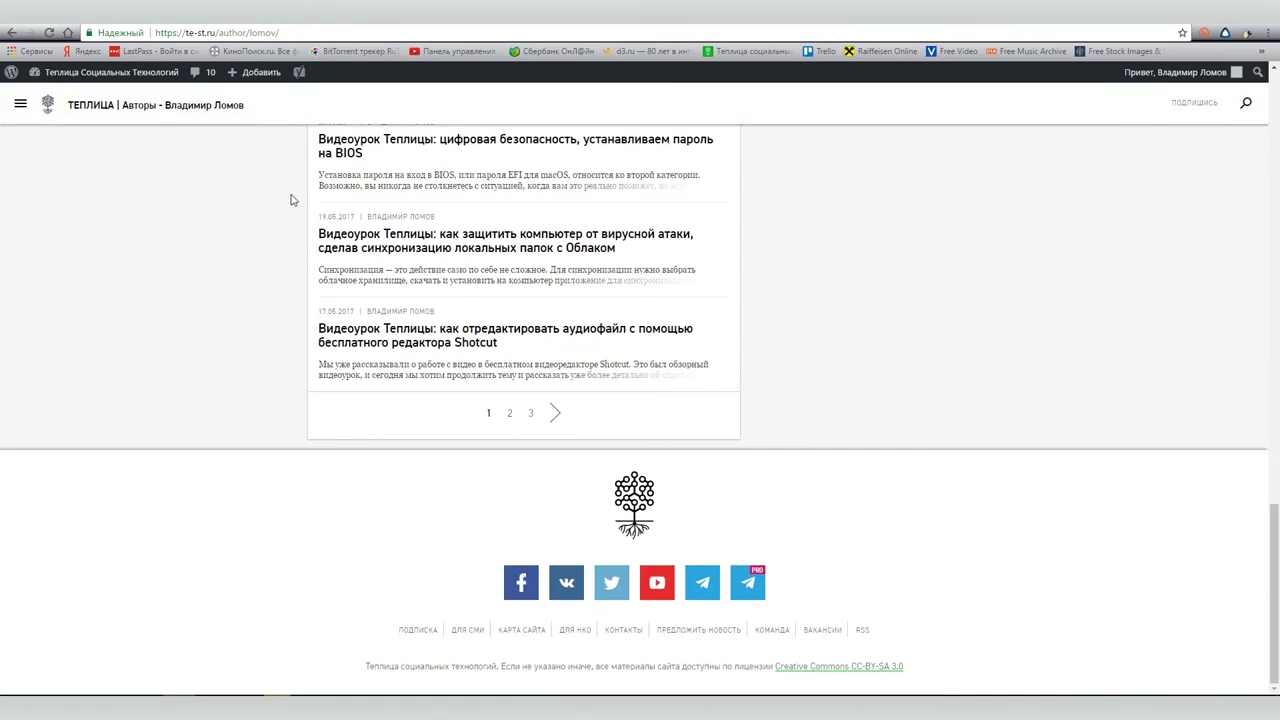
scroll(291, 200, up, 15)
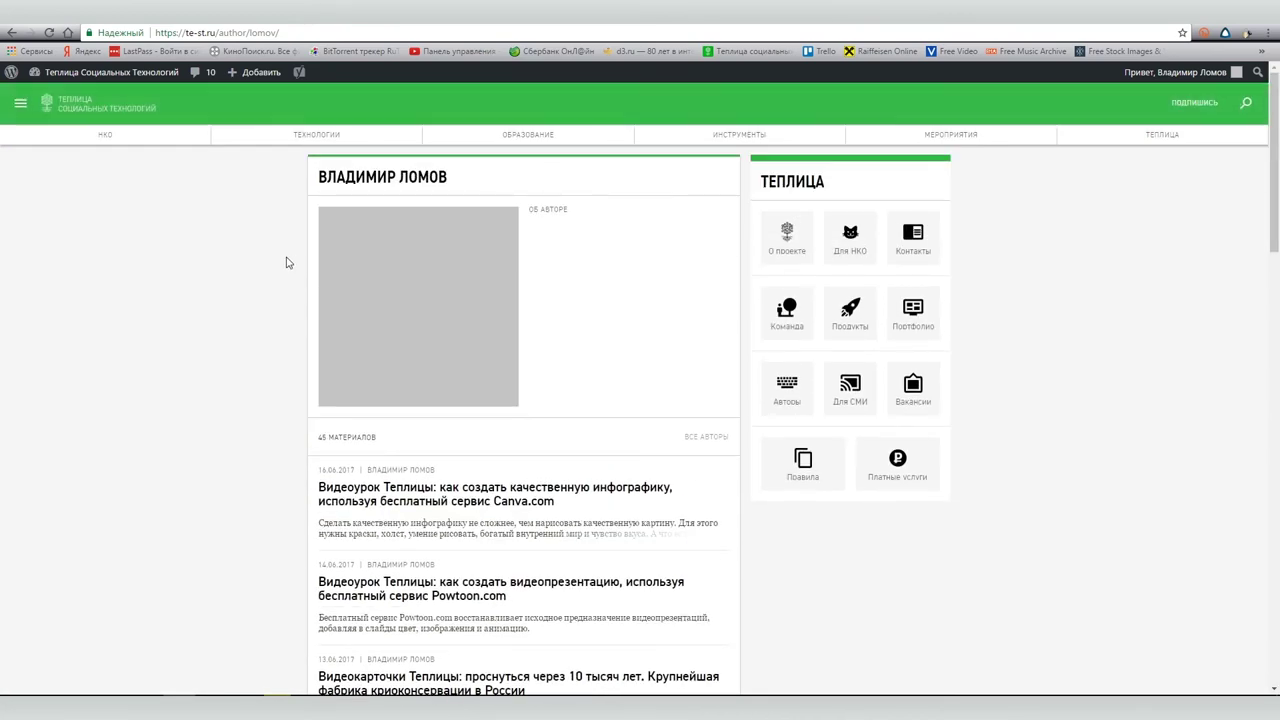
scroll(281, 265, down, 2)
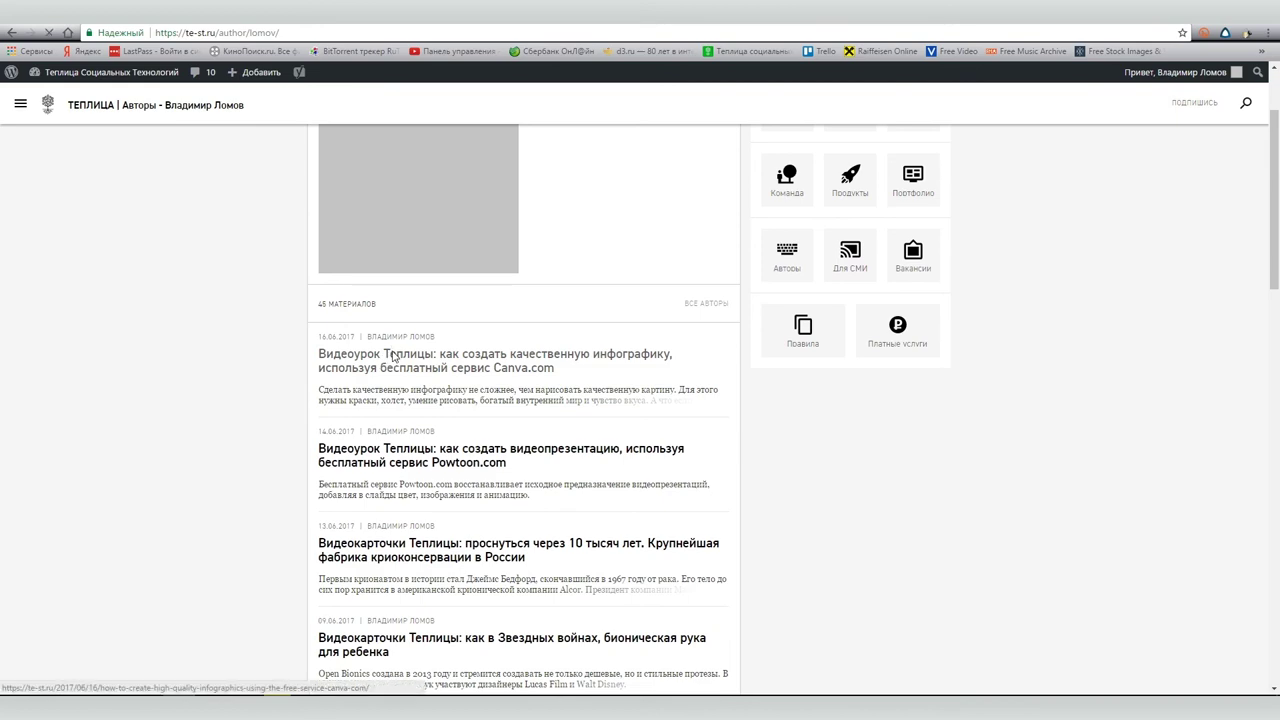
scroll(392, 356, down, 10)
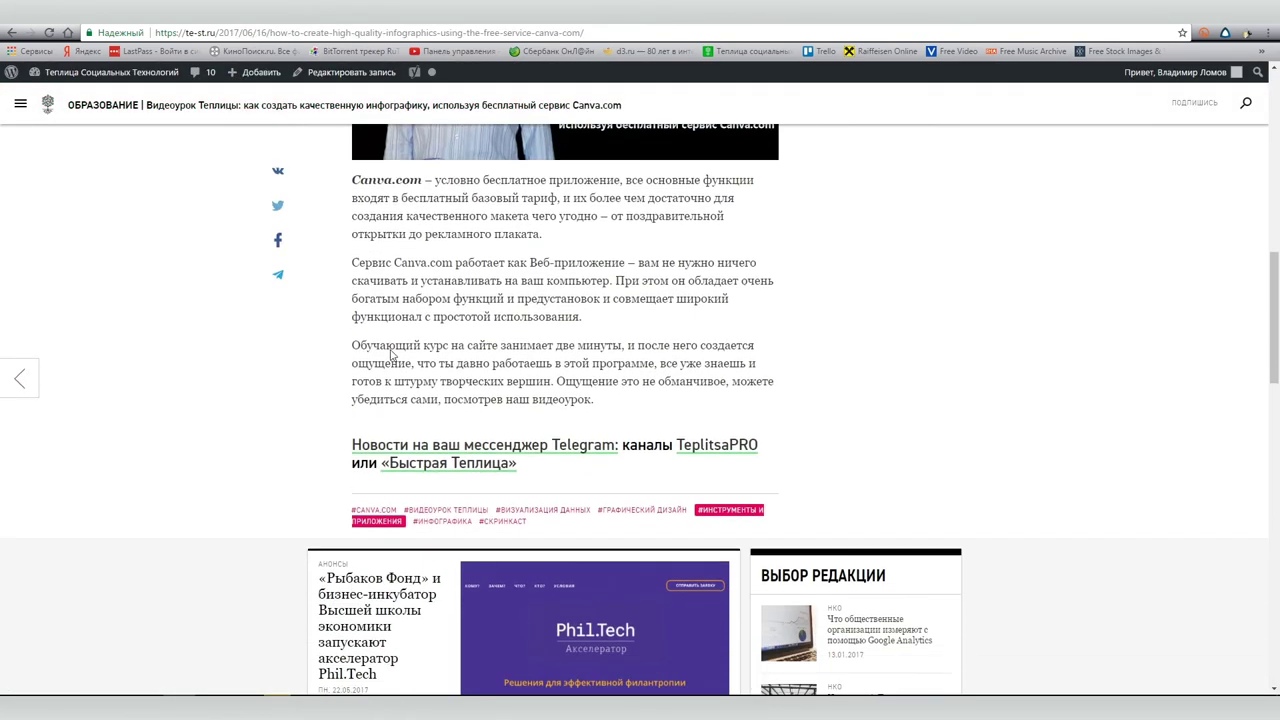
scroll(392, 356, down, 5)
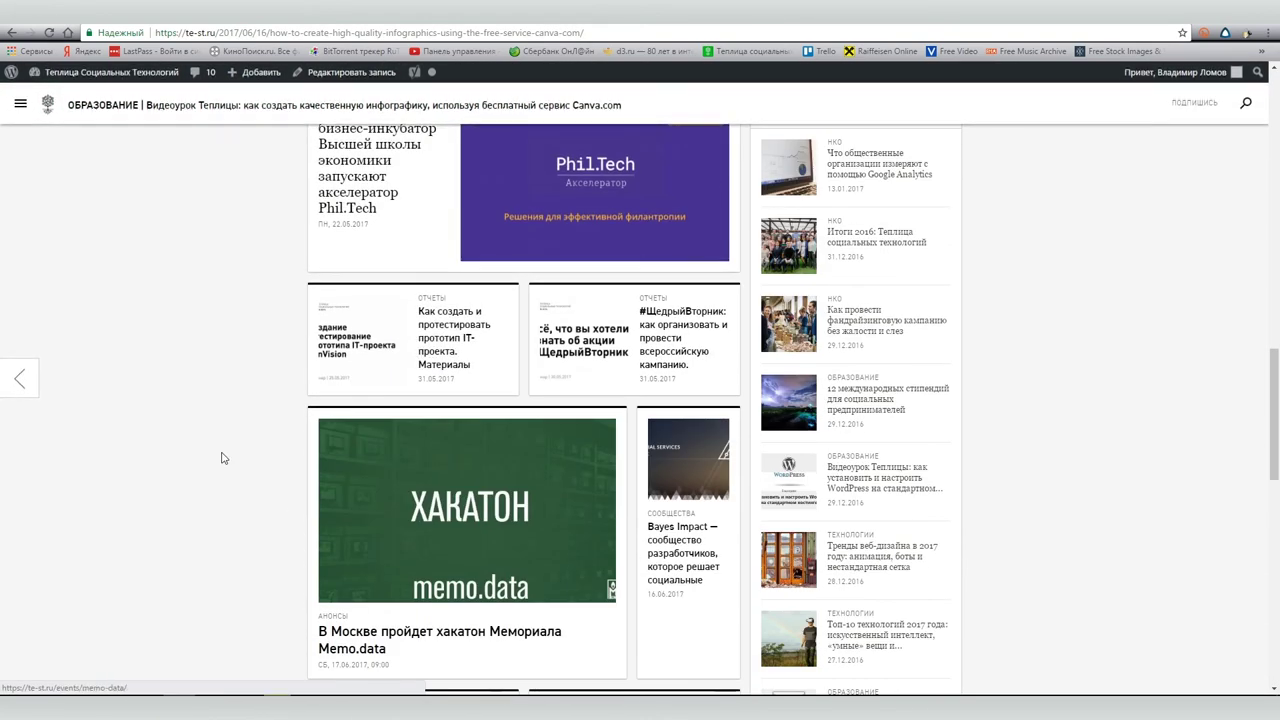
scroll(223, 458, up, 15)
key(alt+Left)
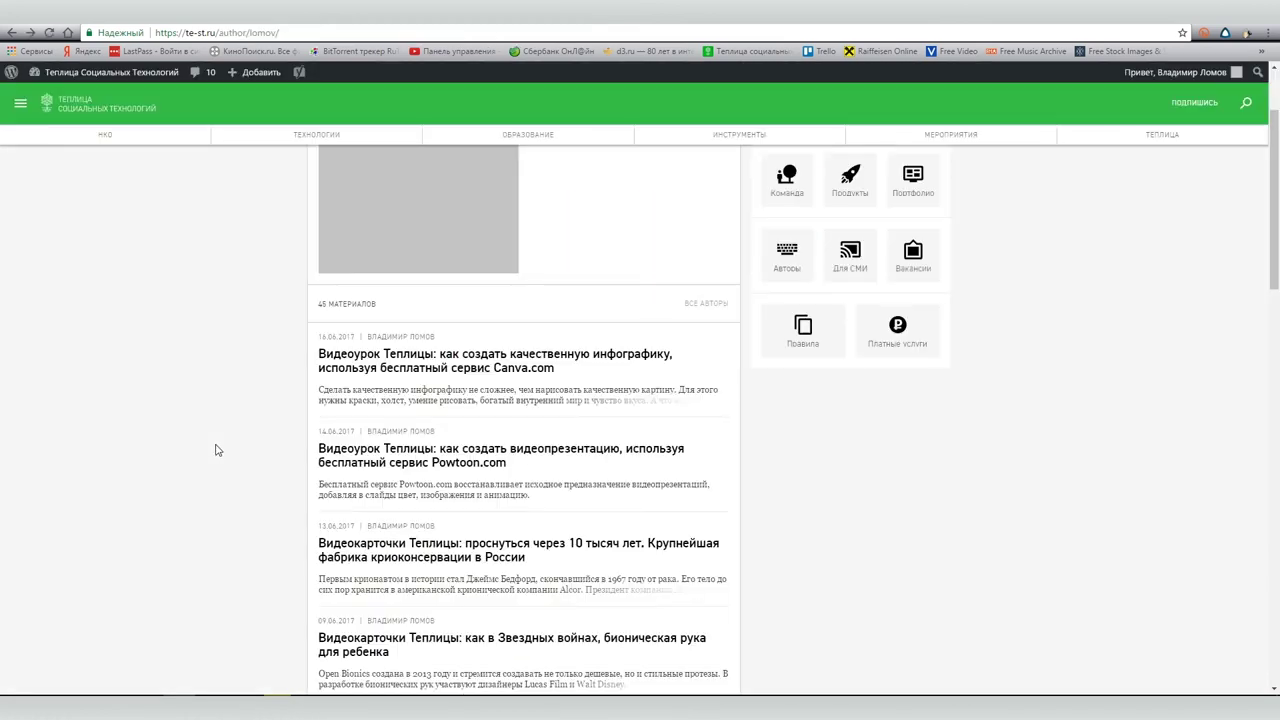
scroll(215, 450, down, 15)
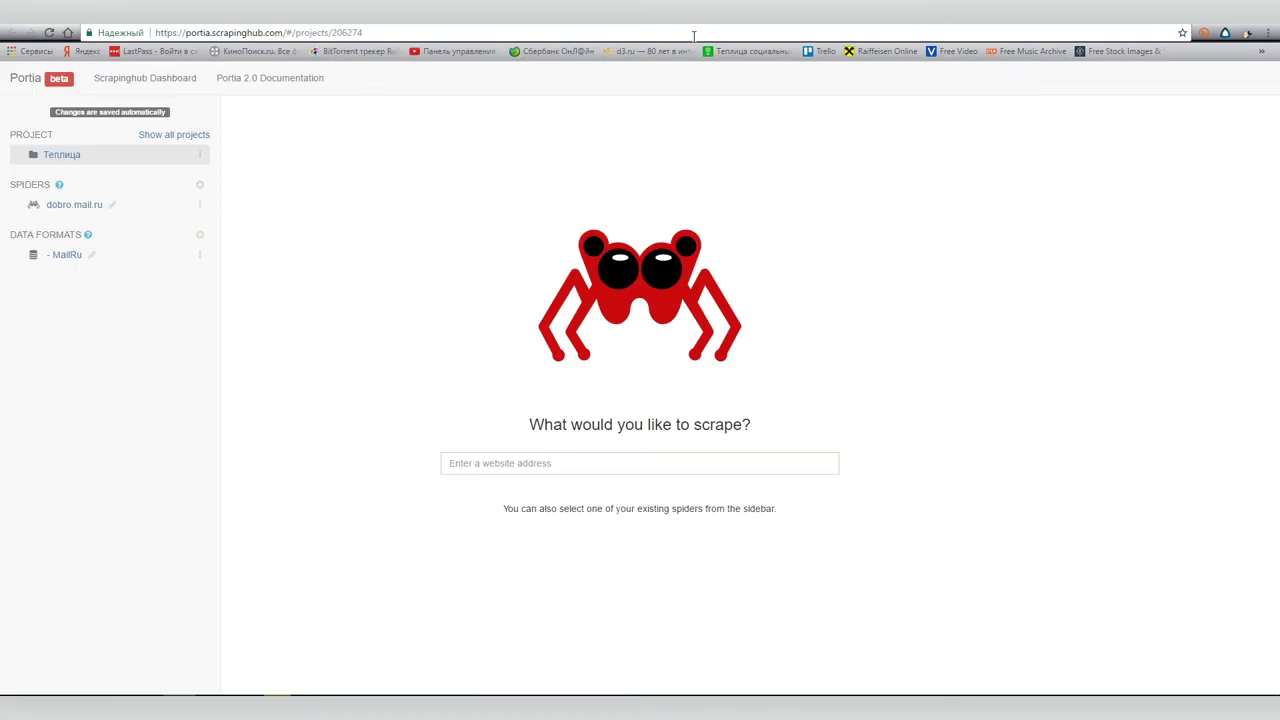
Step: Create a Portia spider from the te-st.ru author page's address and set its link crawling to Don't follow links
click(750, 12)
drag(277, 32, 143, 32)
key(ctrl+c)
click(476, 18)
key(ctrl+v)
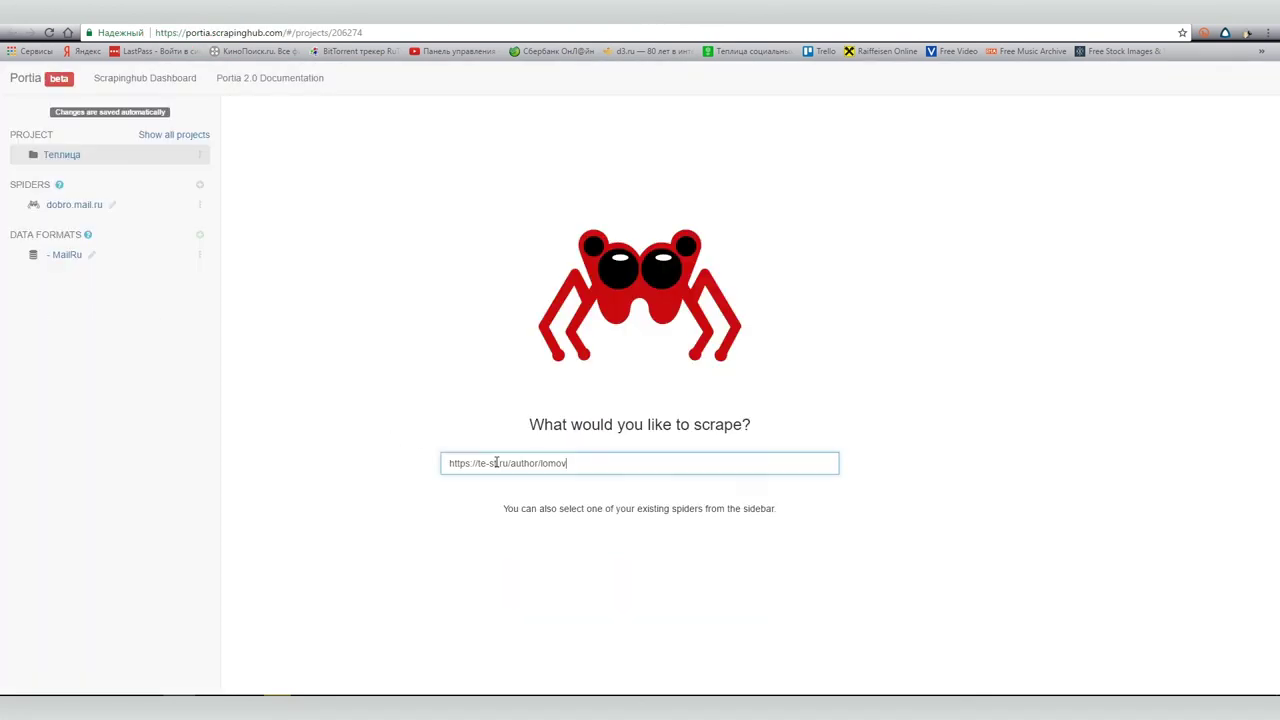
key(Return)
click(992, 134)
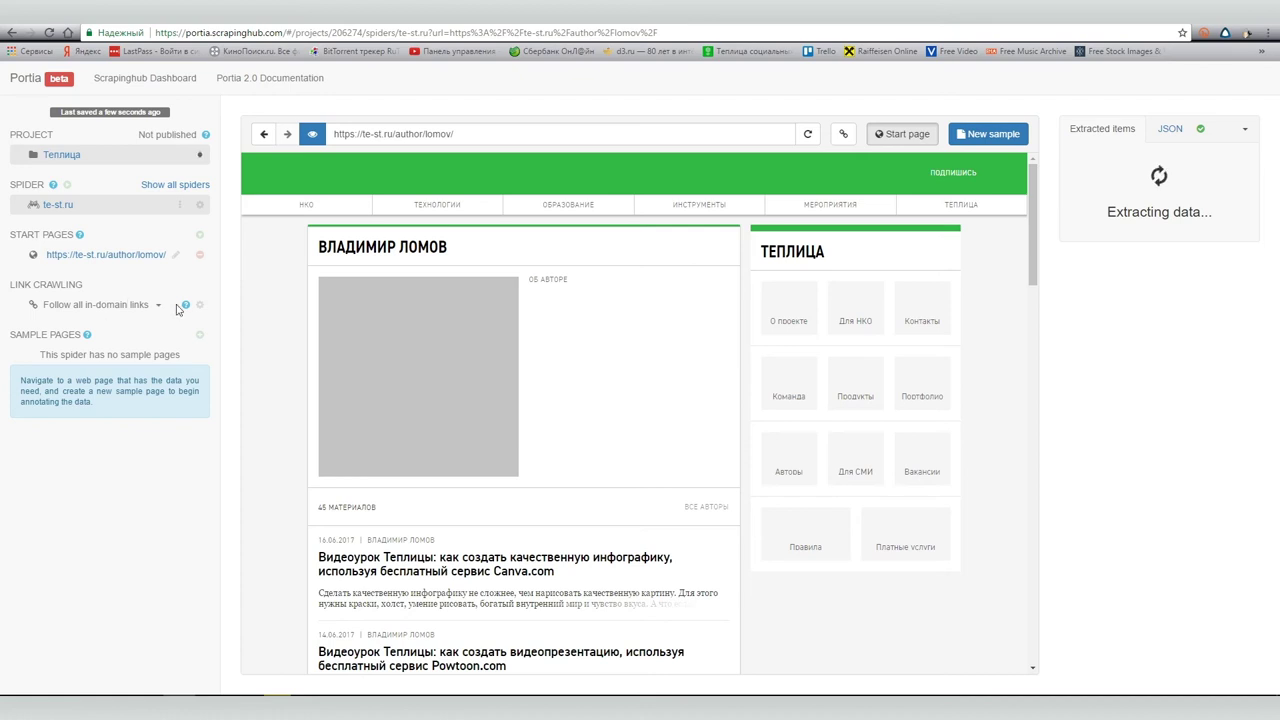
click(157, 312)
click(109, 377)
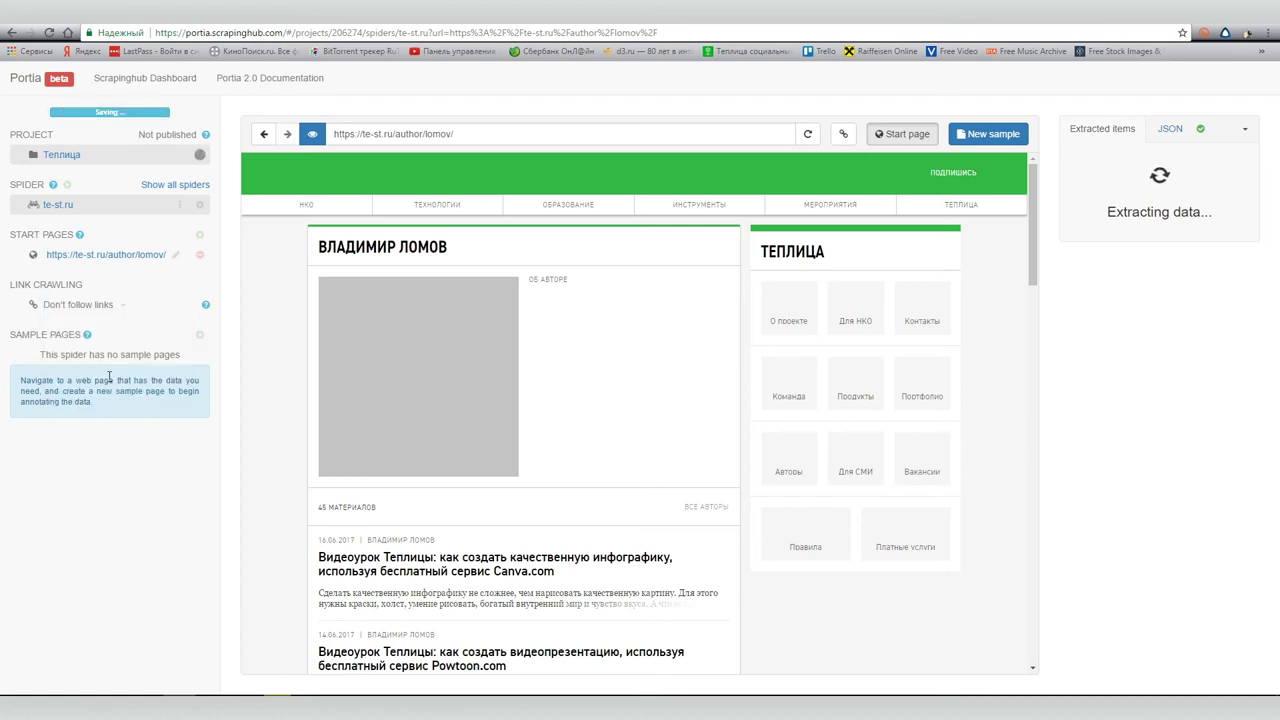
Step: Create a sample of the author page and annotate the repeating article blocks as a field named Статья
click(988, 134)
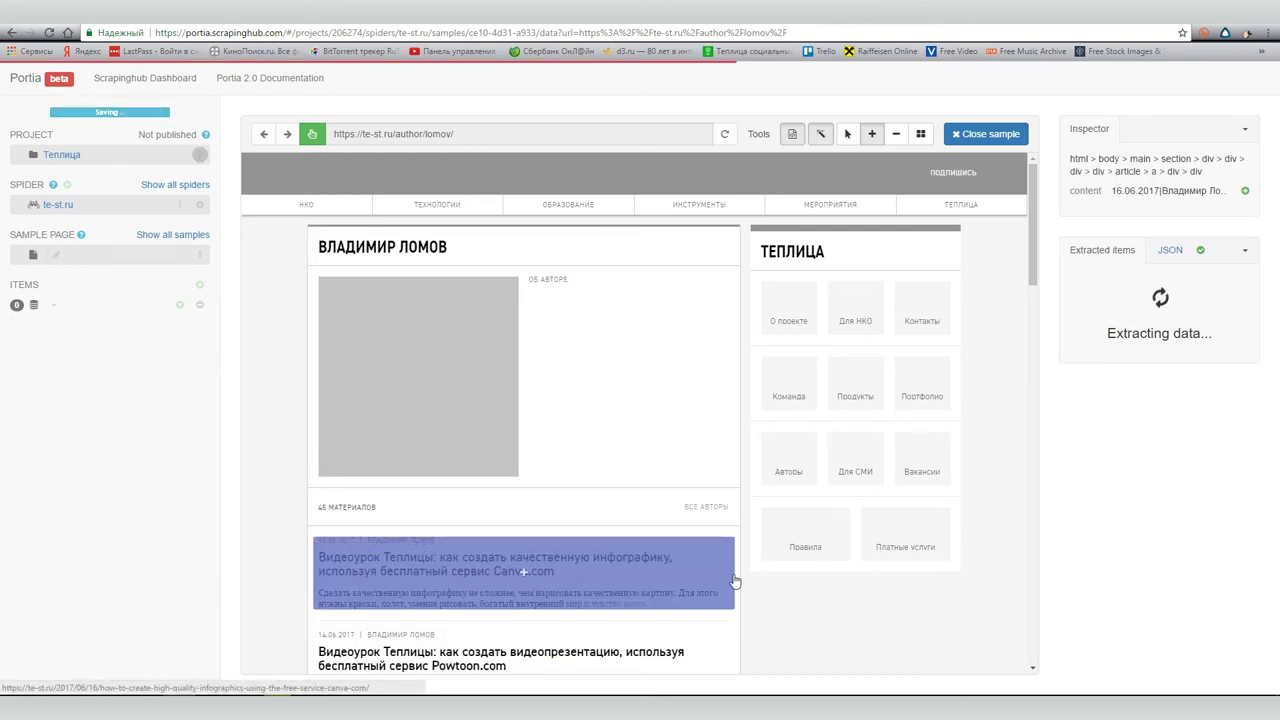
click(733, 580)
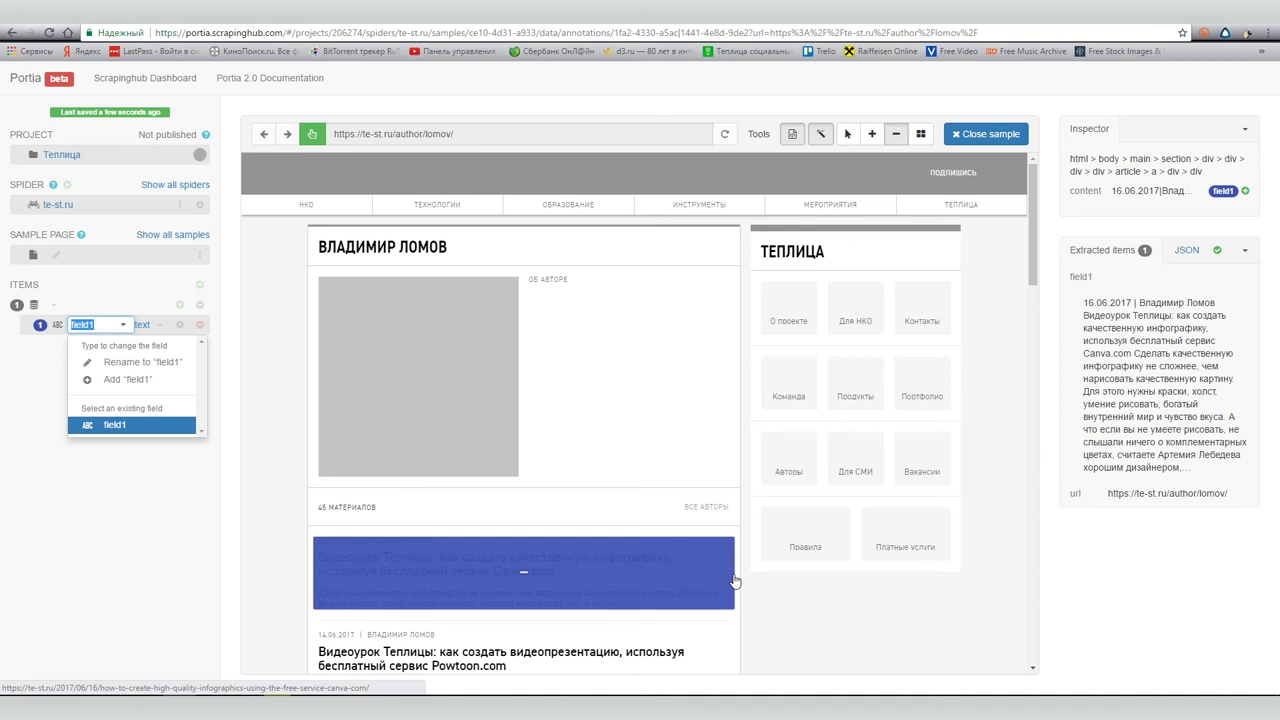
scroll(733, 580, down, 2)
text(Статья)
key(Return)
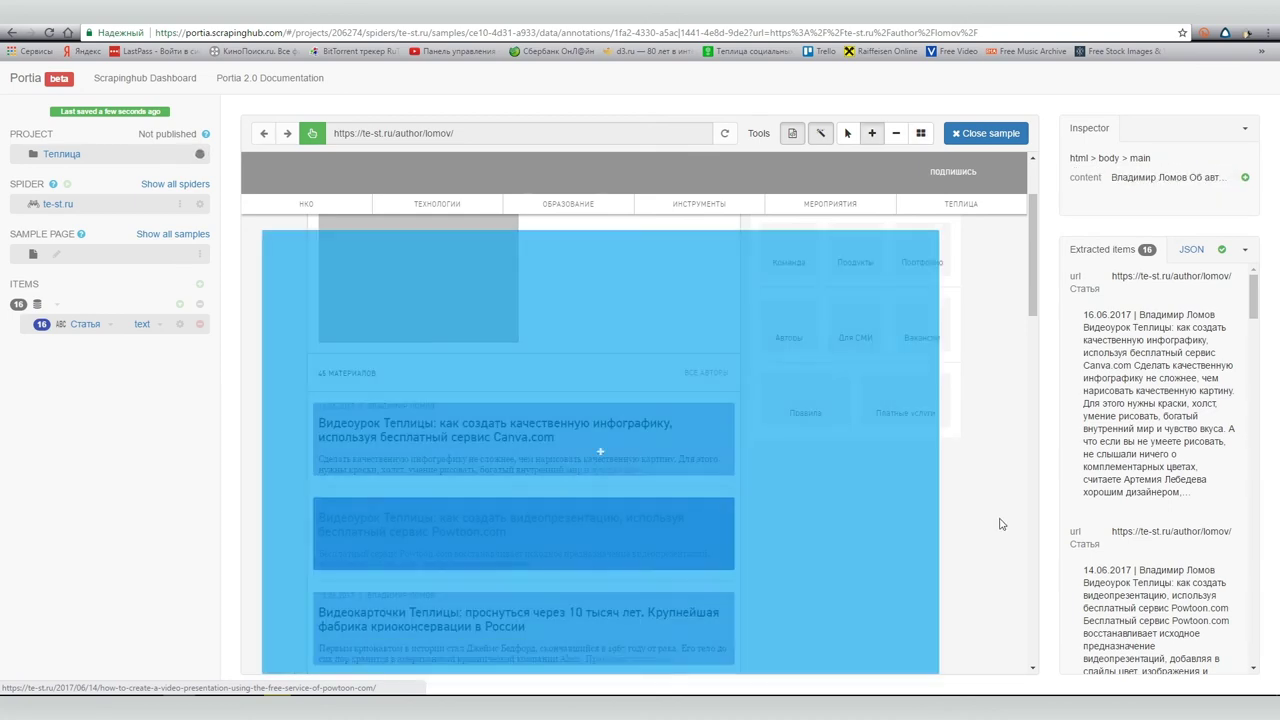
Step: Look through the extracted Статья items and close the sample
scroll(1195, 505, down, 10)
scroll(1204, 487, down, 15)
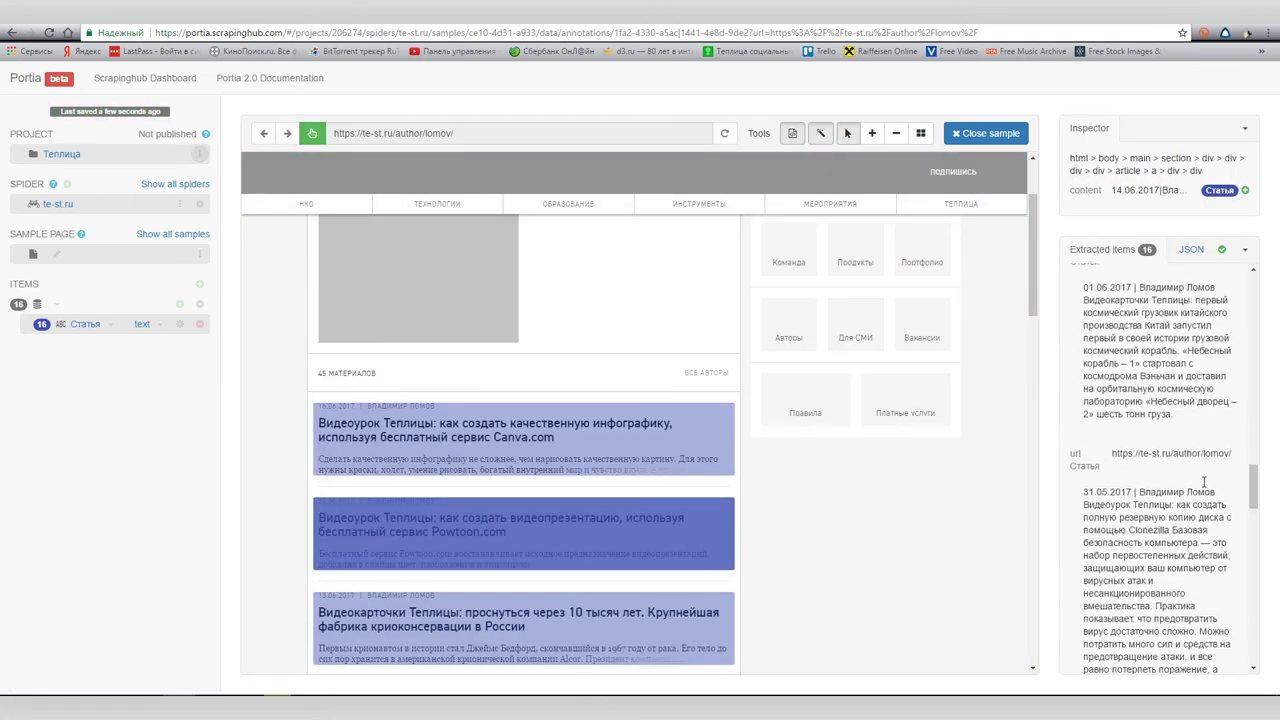
drag(1254, 620, 1232, 336)
click(990, 134)
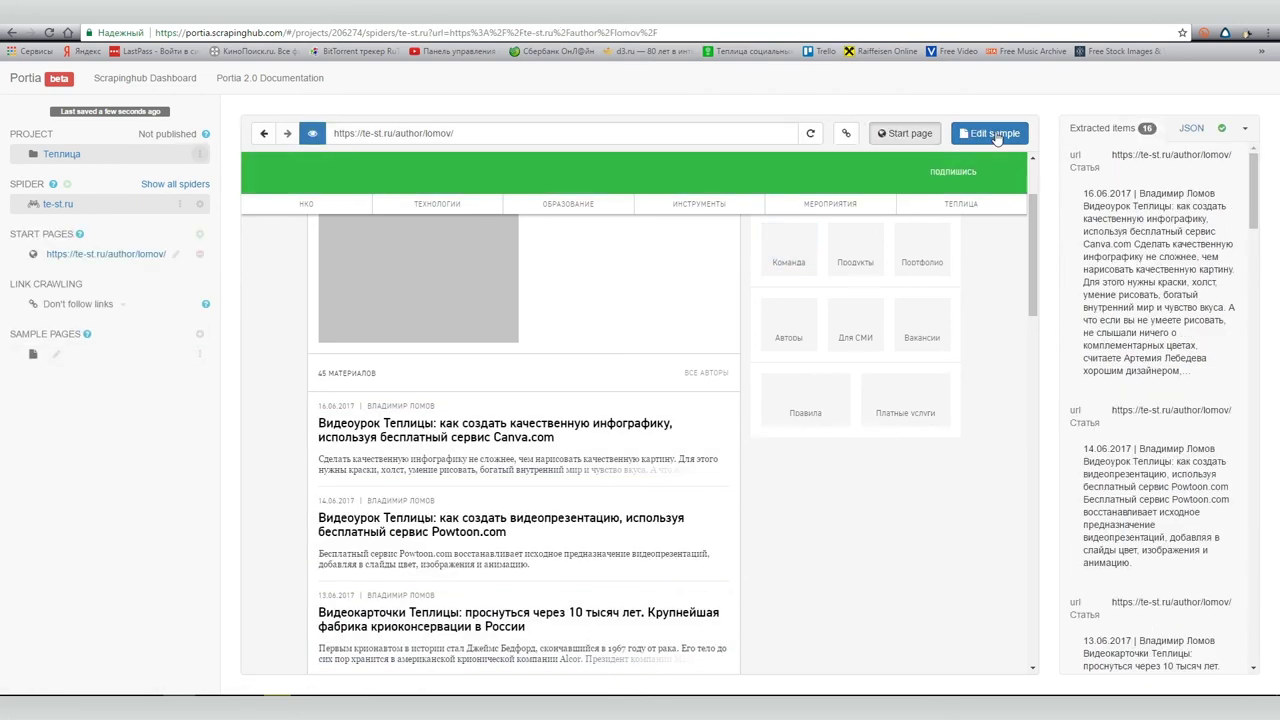
Step: Add a generated start page whose fixed fragment is the author listing's address up to "page/", without the page number
click(200, 237)
click(206, 270)
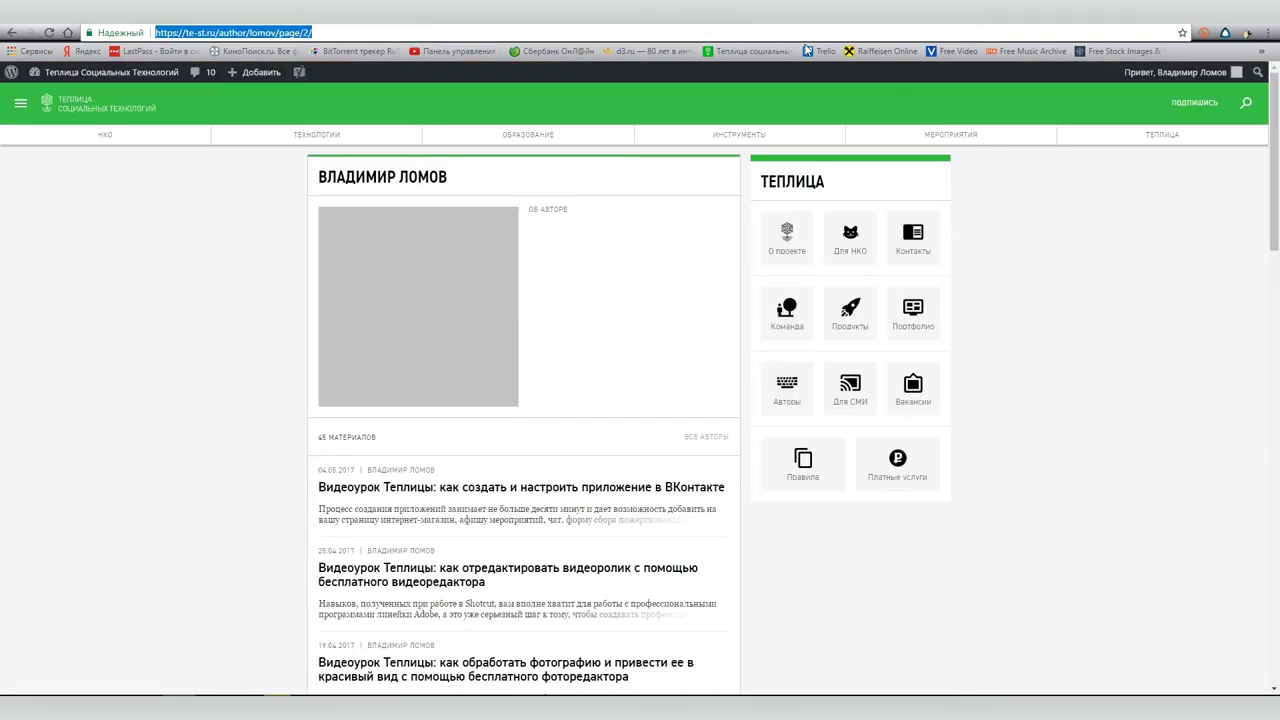
drag(311, 33, 228, 35)
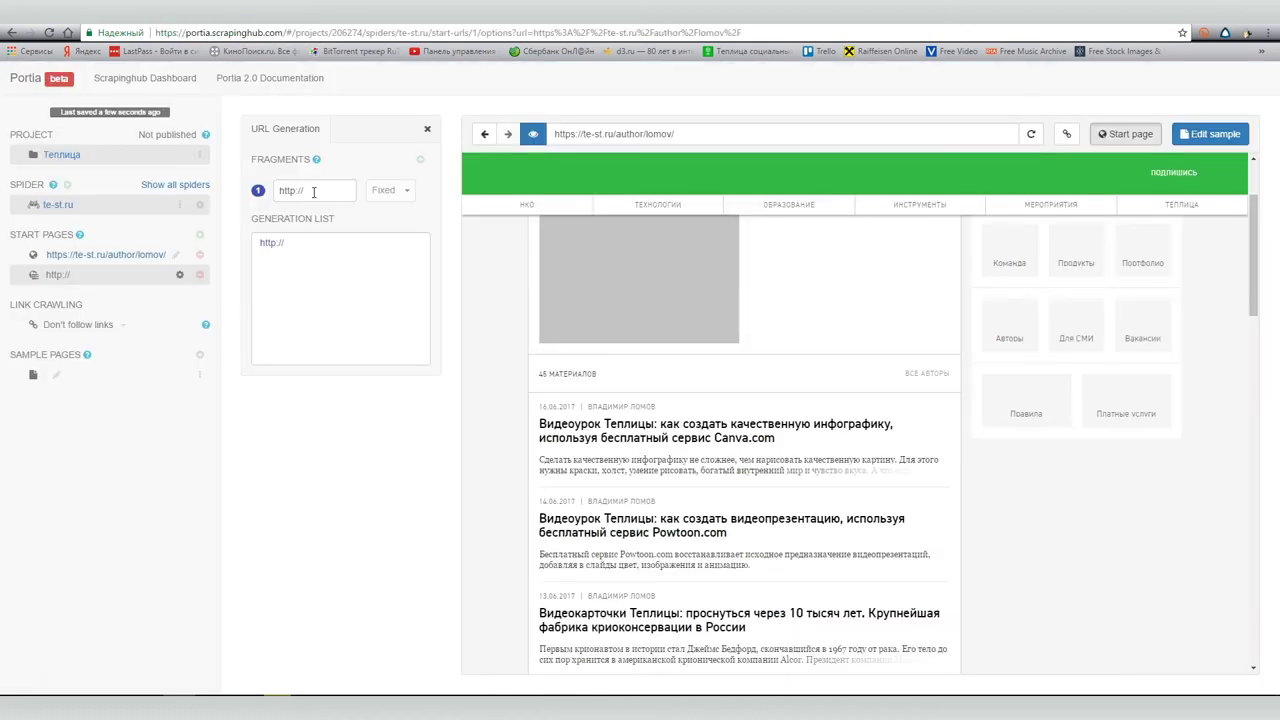
drag(351, 190, 337, 190)
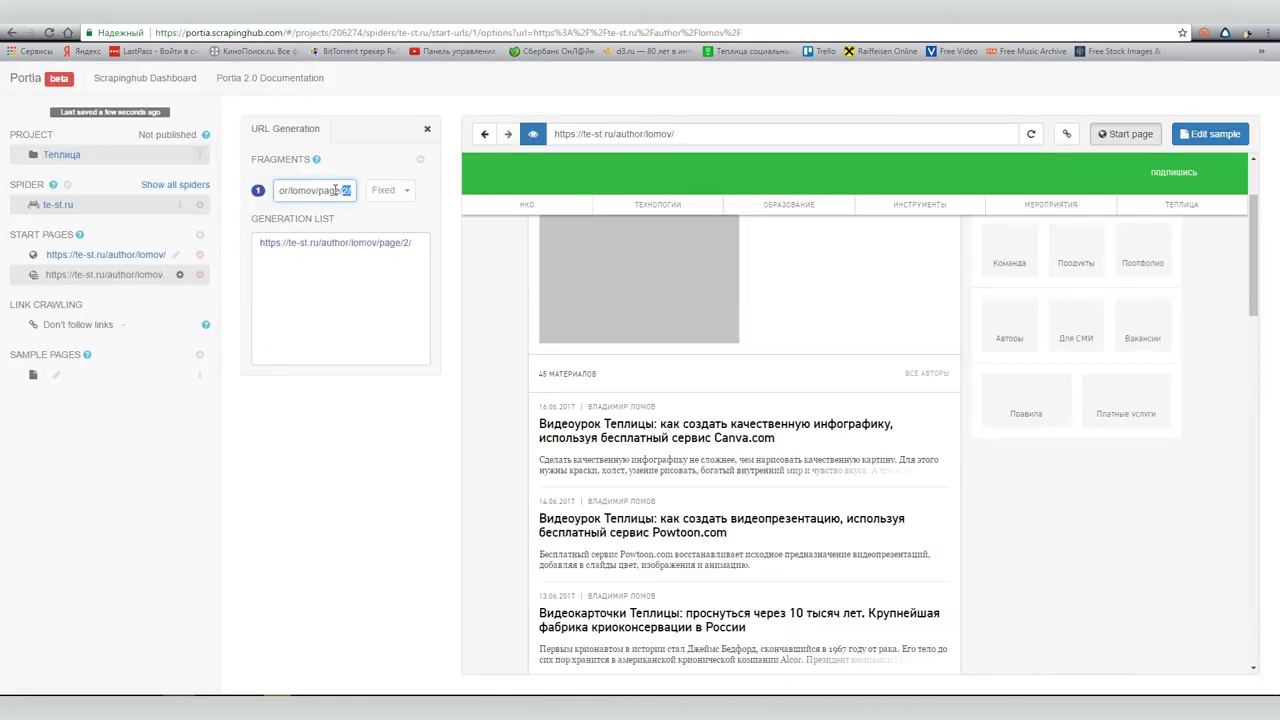
Step: Add a Range fragment from 1 to 3 to the generated start URL and check it against the author listing's page navigation
click(420, 159)
click(390, 219)
click(389, 262)
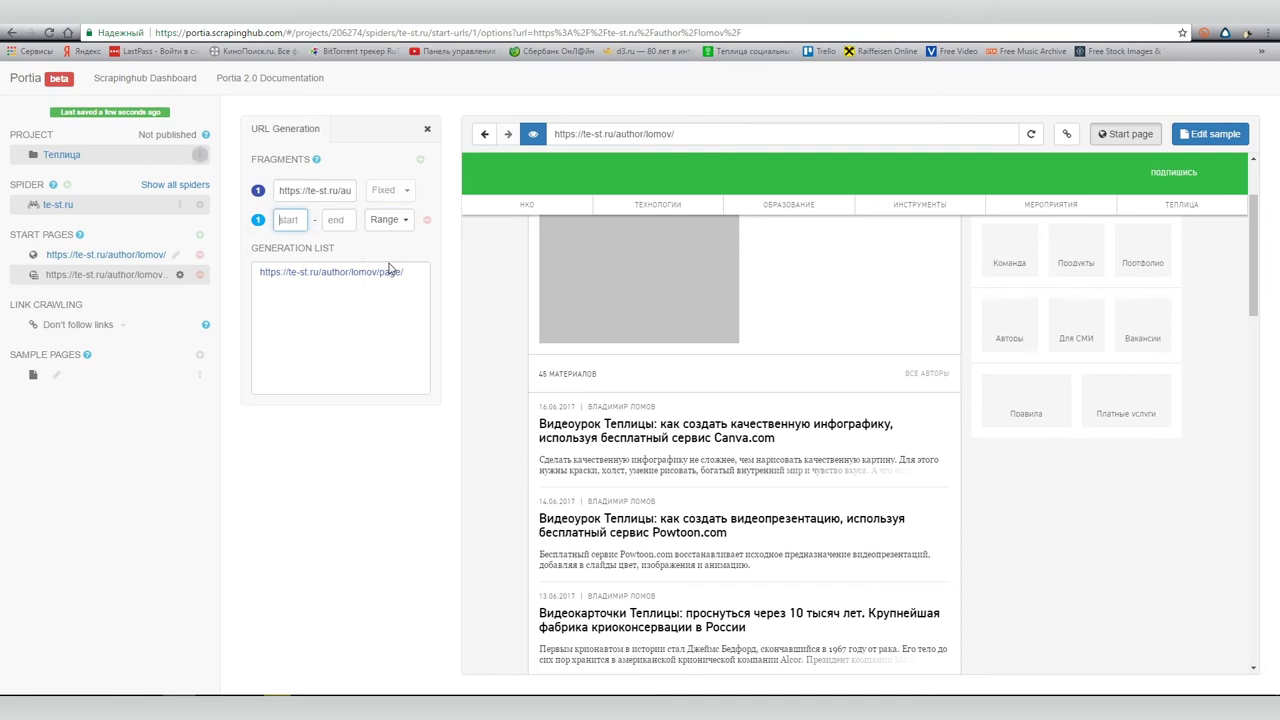
text(1)
click(338, 219)
text(3)
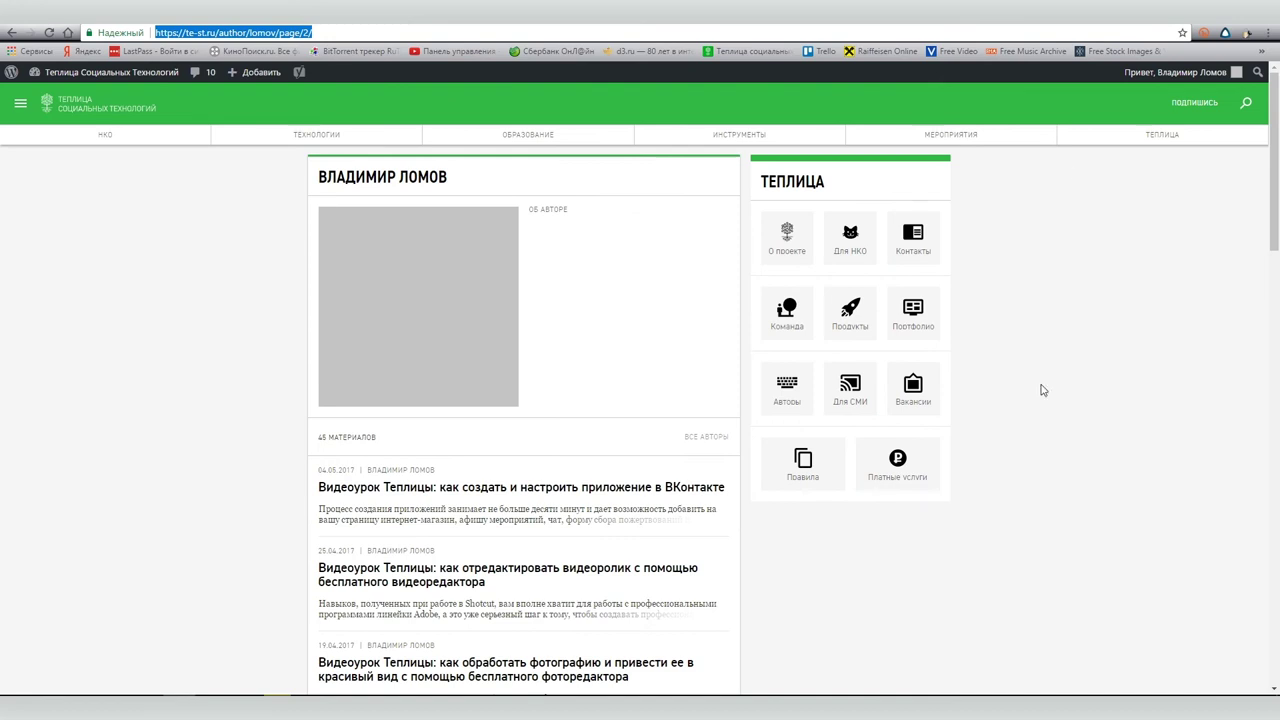
scroll(1042, 385, down, 20)
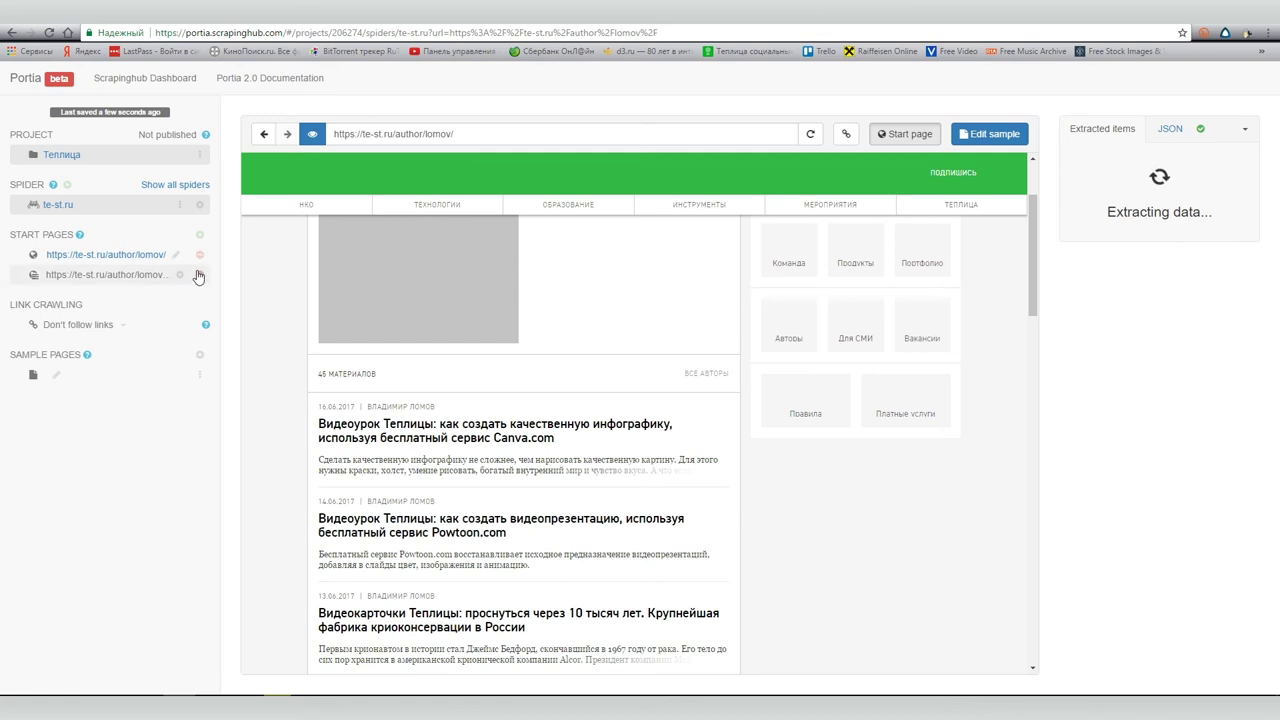
Step: Remove the plain author-page start URL, keeping only the generated one, and publish the Теплица project
click(200, 257)
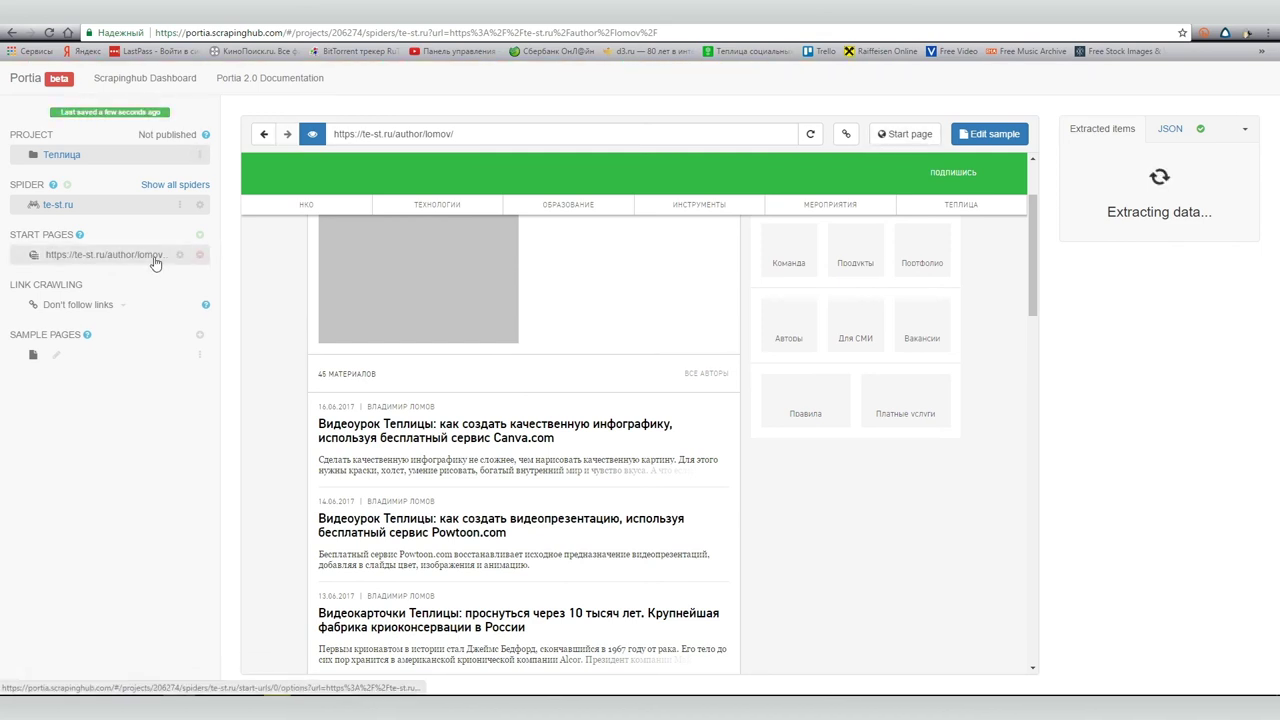
click(155, 262)
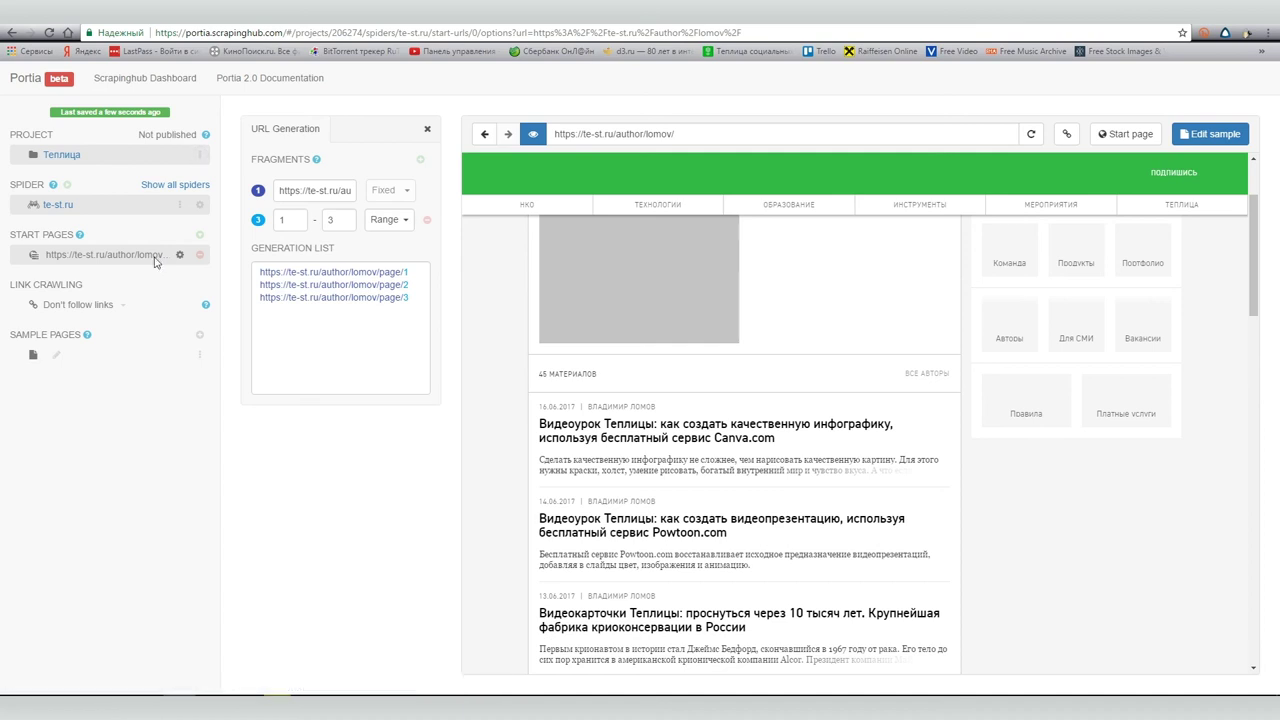
click(200, 158)
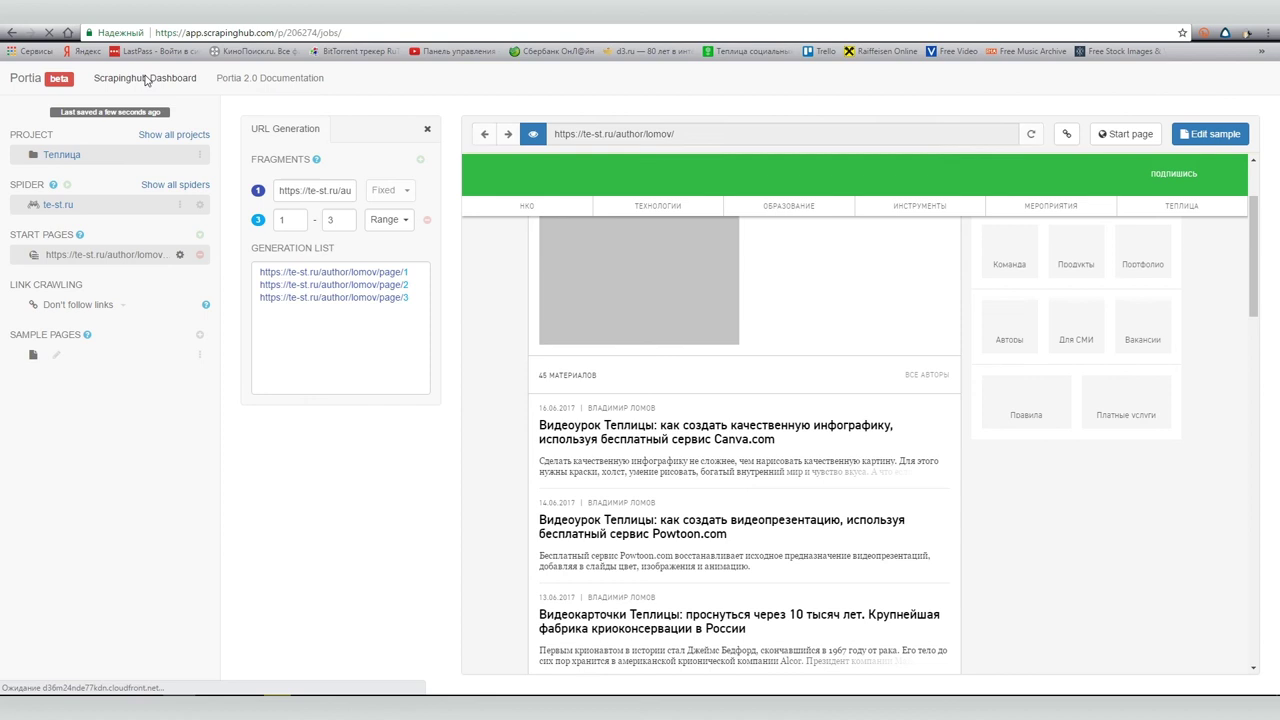
Step: Run the te-st.ru spider from the Scrapinghub job dashboard and look through the completed job's scraped items
click(862, 377)
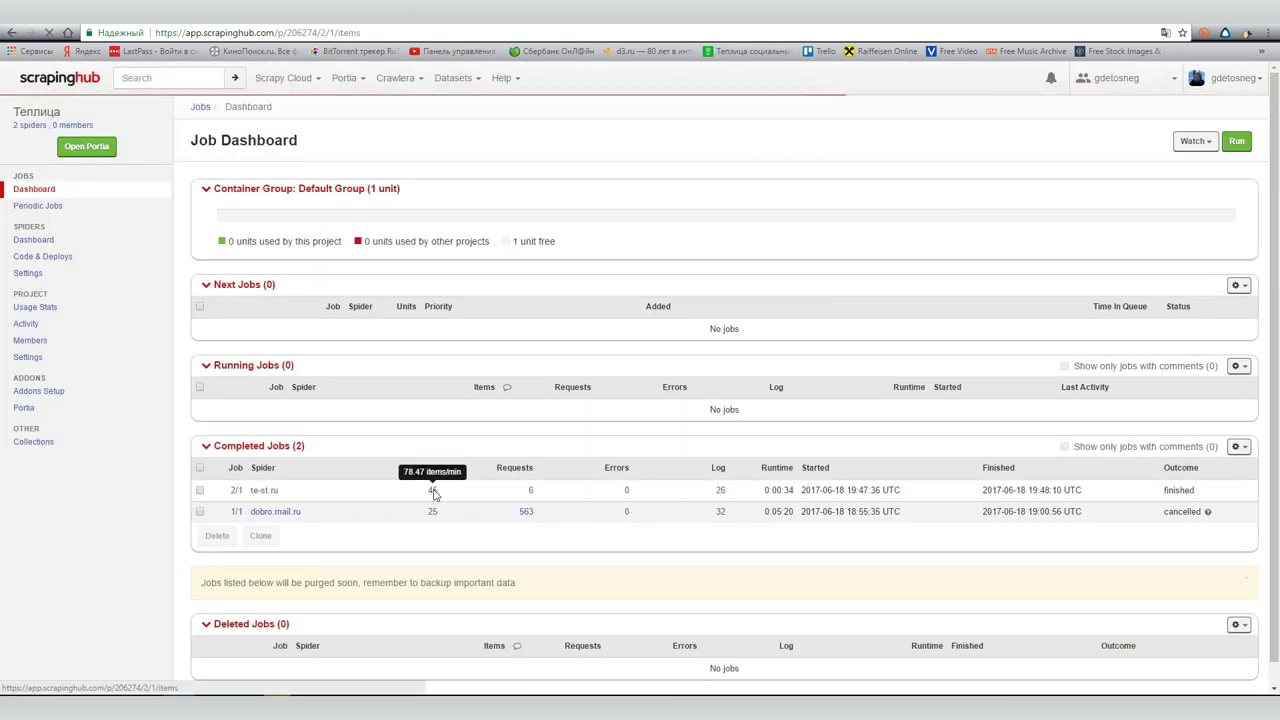
click(433, 490)
scroll(433, 493, down, 4)
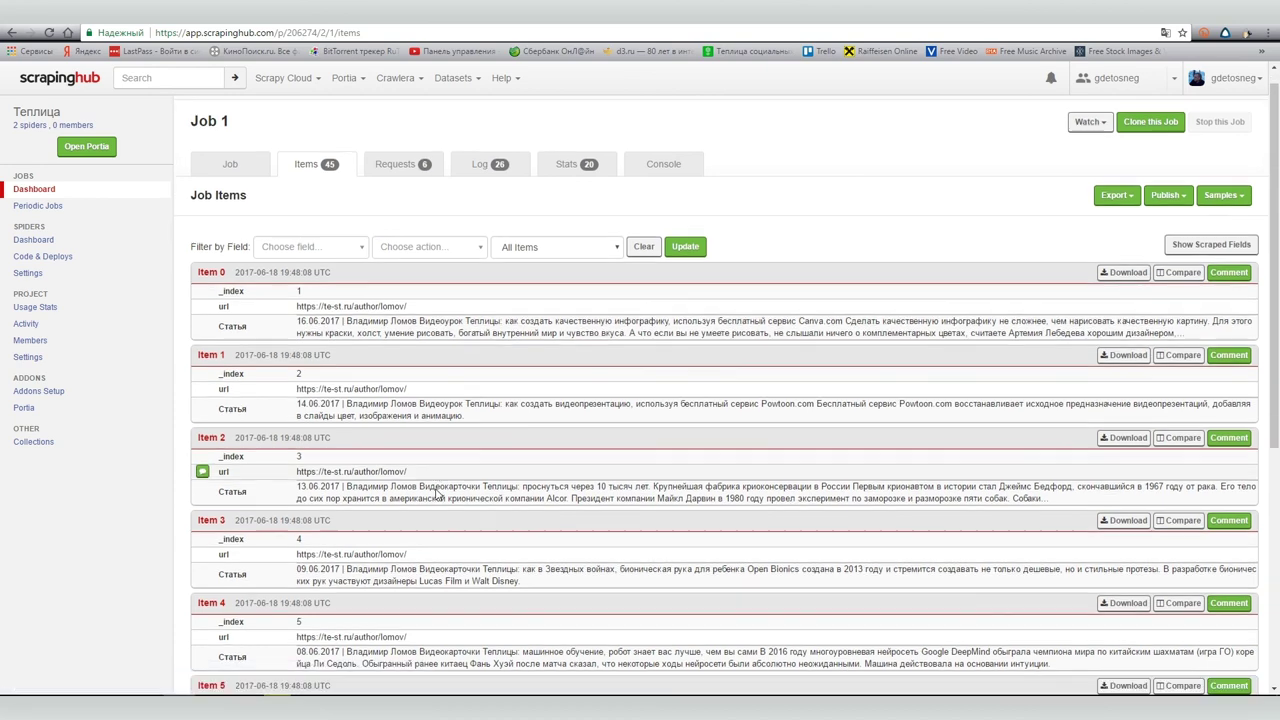
scroll(436, 490, down, 3)
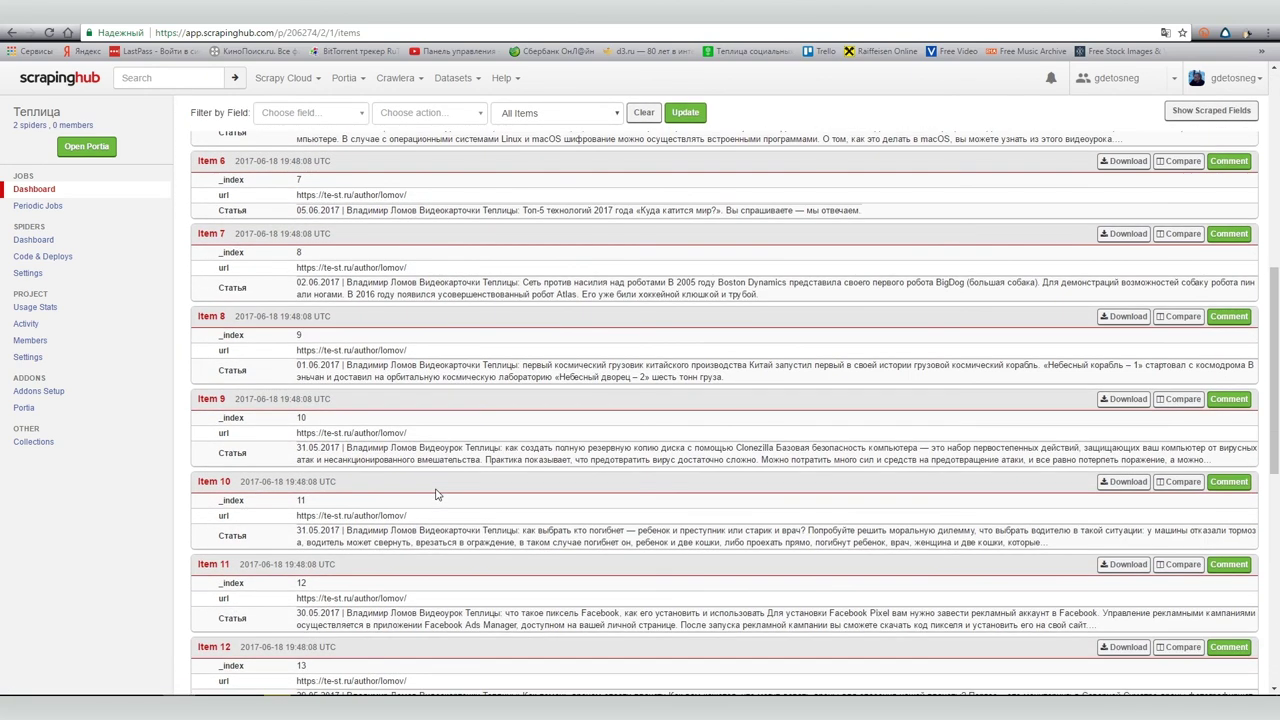